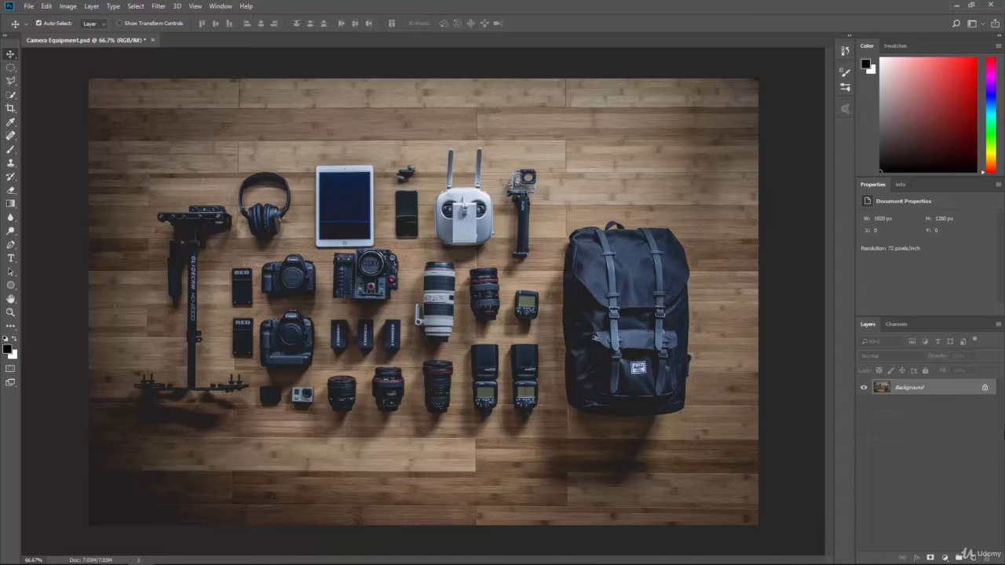
Convert the locked Background into an editable layer named "Equipment"
double_click(907, 390)
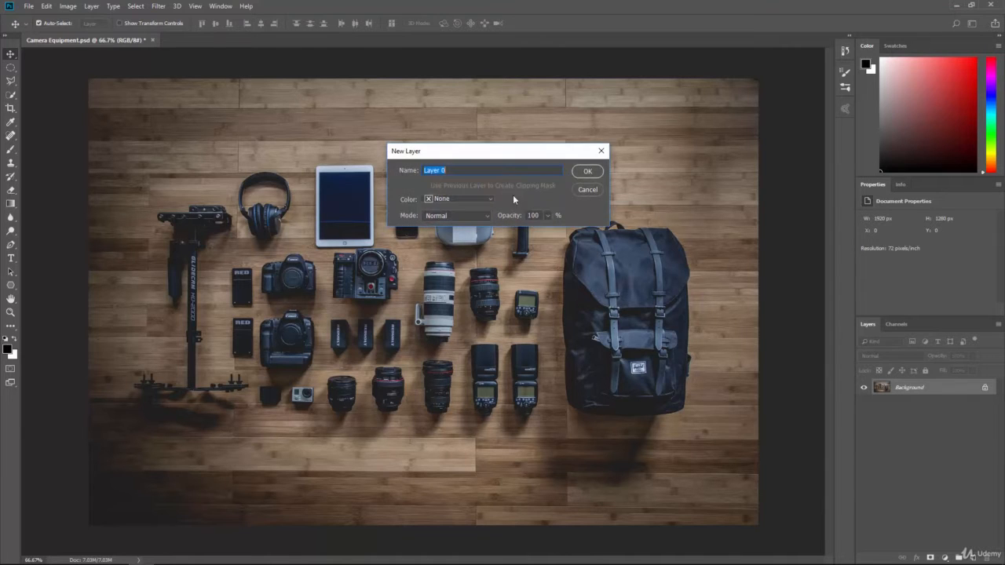
type("Equipment")
key("Return")
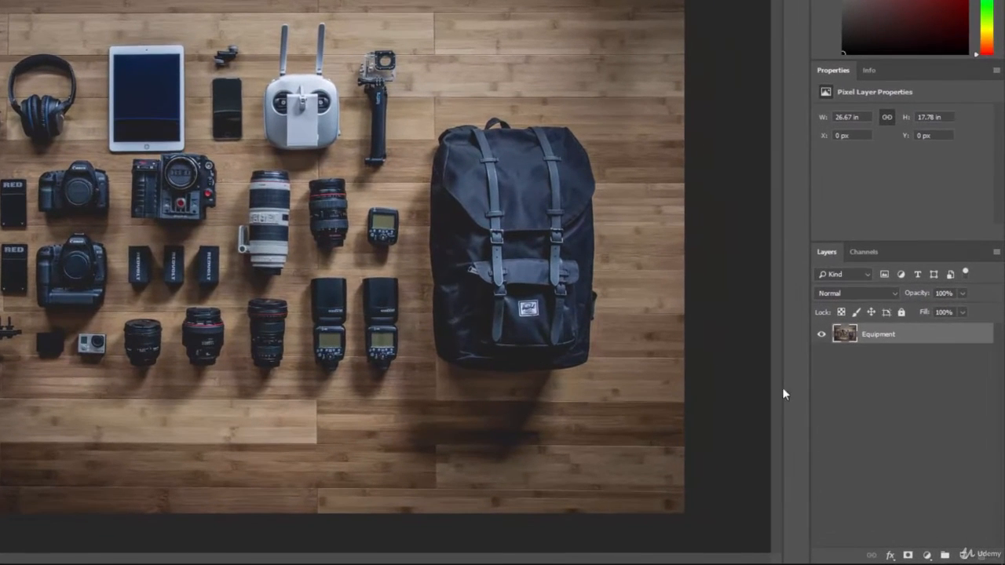
Add a layer mask to the Equipment layer and view the Select and Mask settings without applying anything
left_click(909, 556)
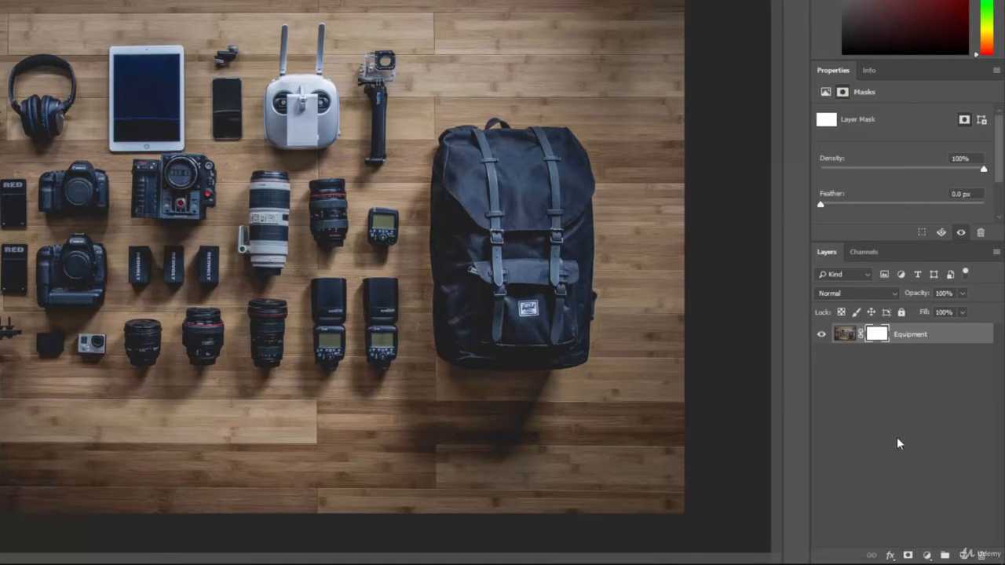
left_click_drag(908, 244, 909, 312)
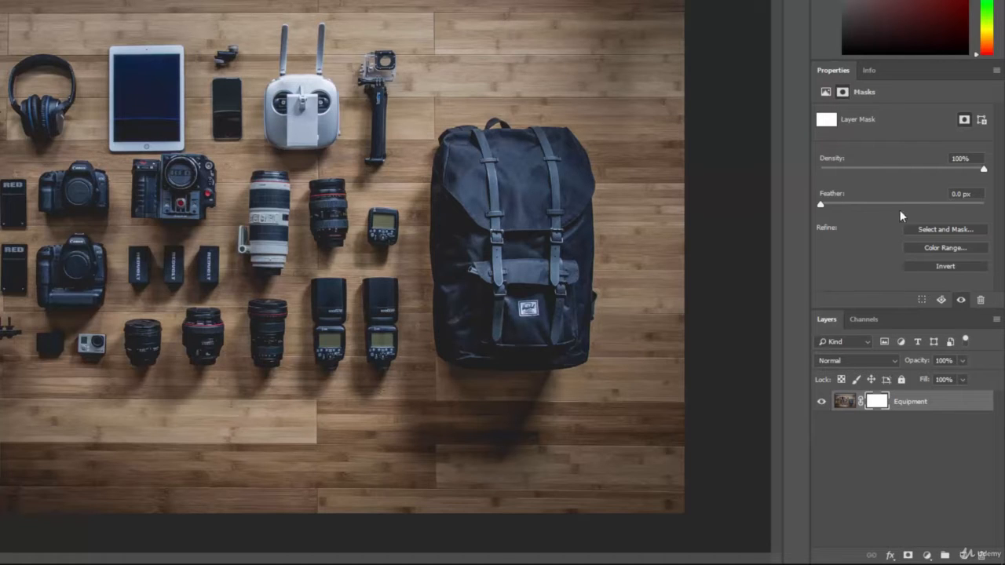
left_click(940, 229)
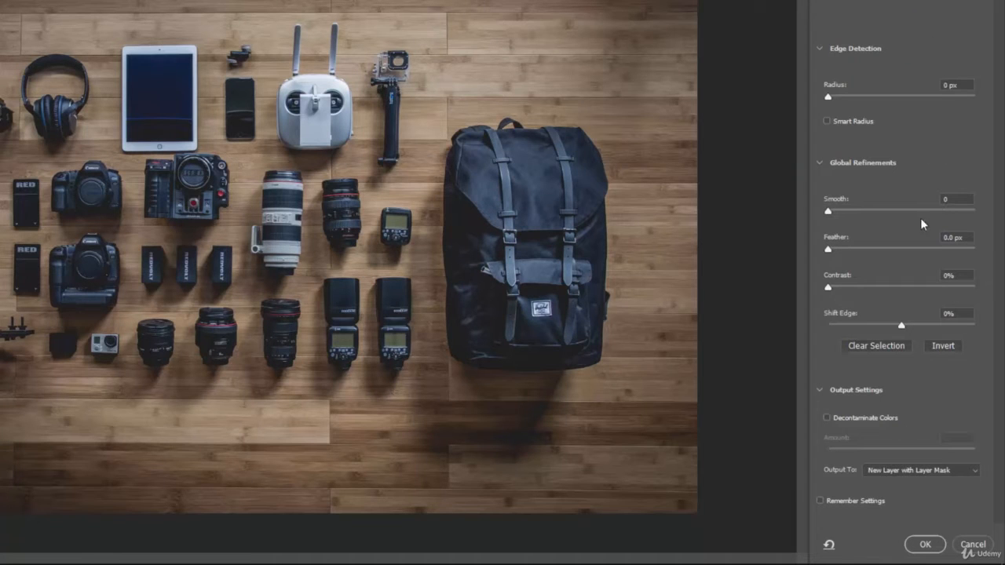
left_click(972, 544)
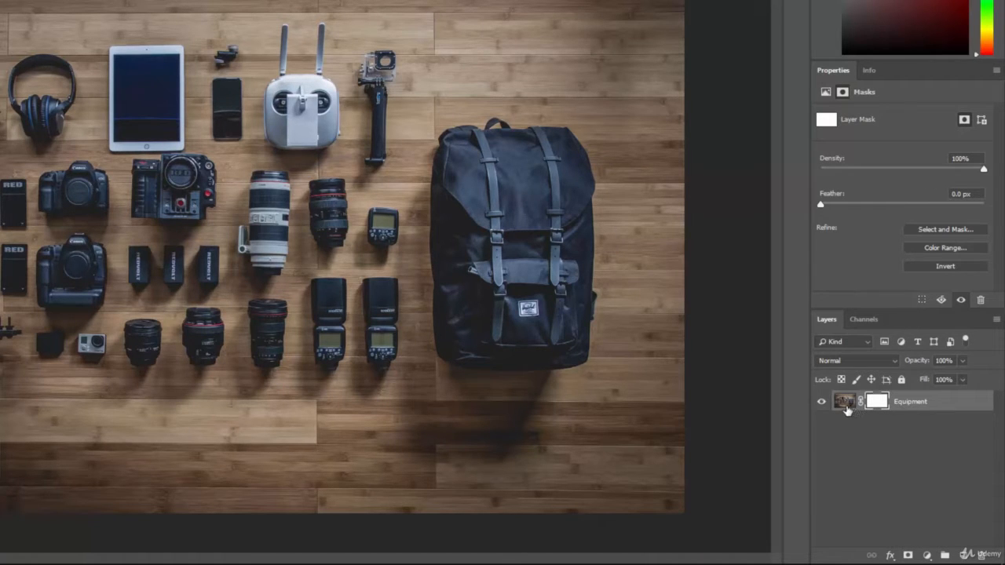
Target the Equipment layer's image instead of its mask and enlarge the Brush to 500 px
left_click(847, 410)
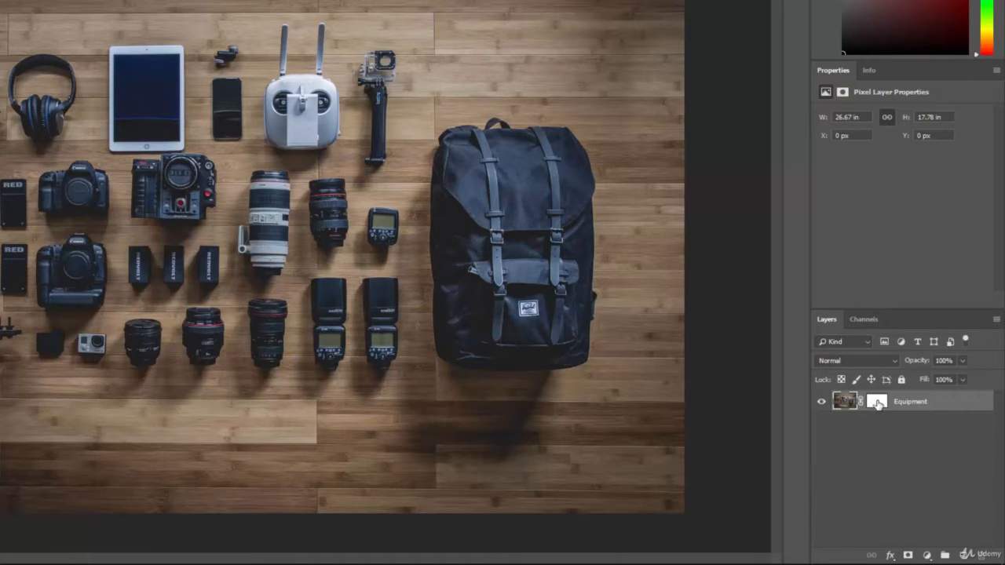
left_click(877, 402)
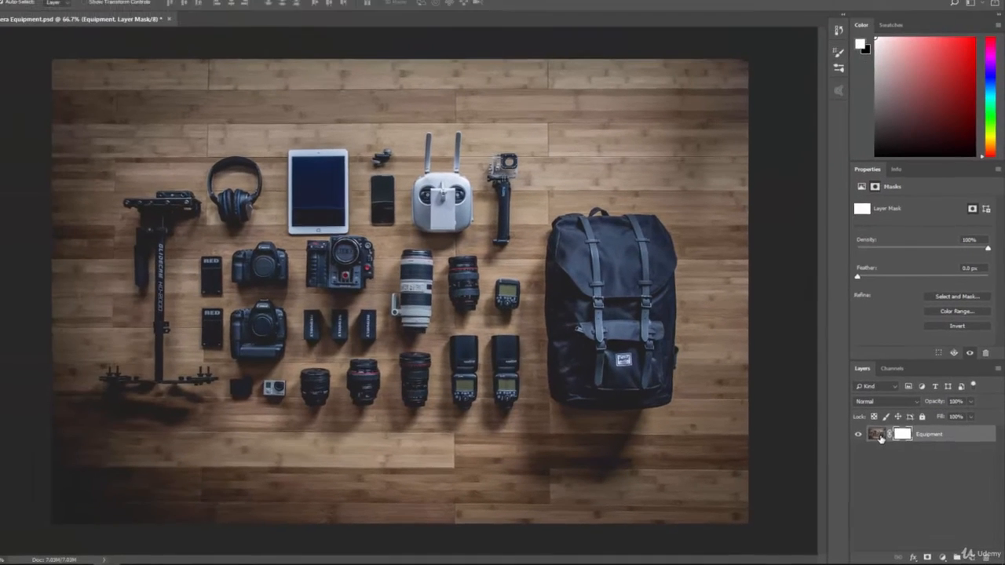
left_click(846, 403)
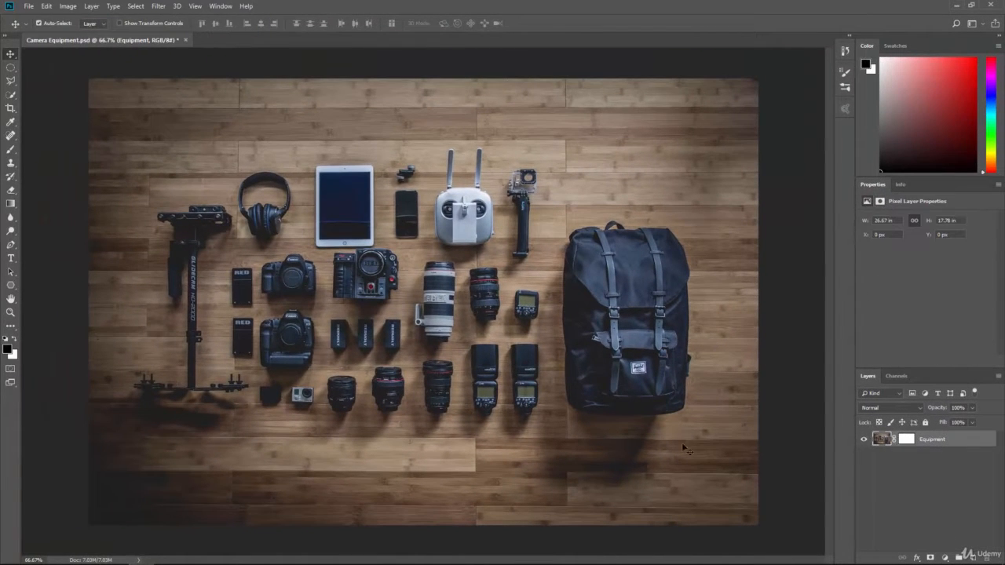
left_click(10, 149)
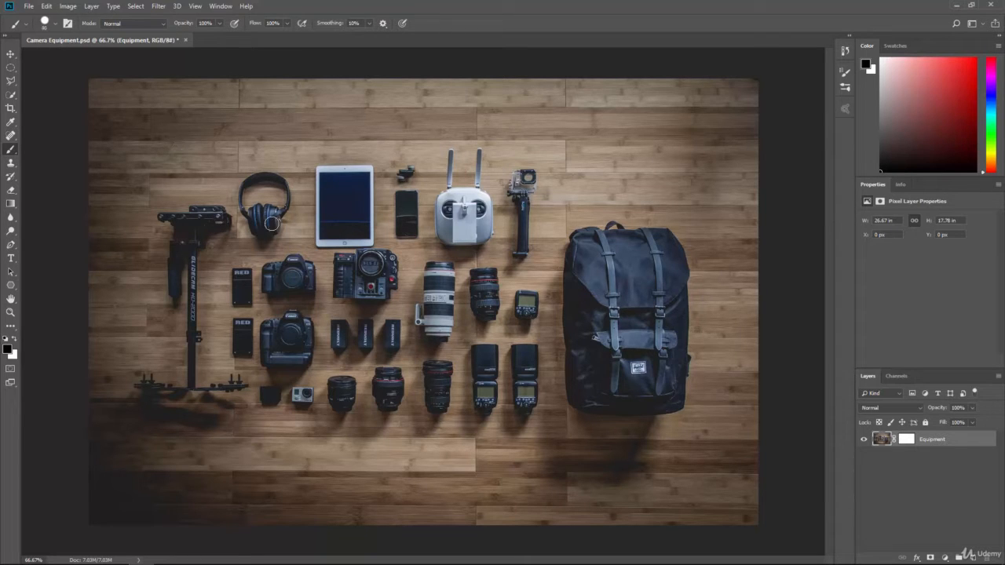
key("bracketright")
key("bracketright")
key("bracketright")
key("bracketright")
key("bracketright")
key("bracketright")
key("bracketright")
key("bracketright")
key("bracketright")
key("bracketright")
key("bracketright")
key("bracketright")
key("bracketright")
key("bracketright")
key("bracketright")
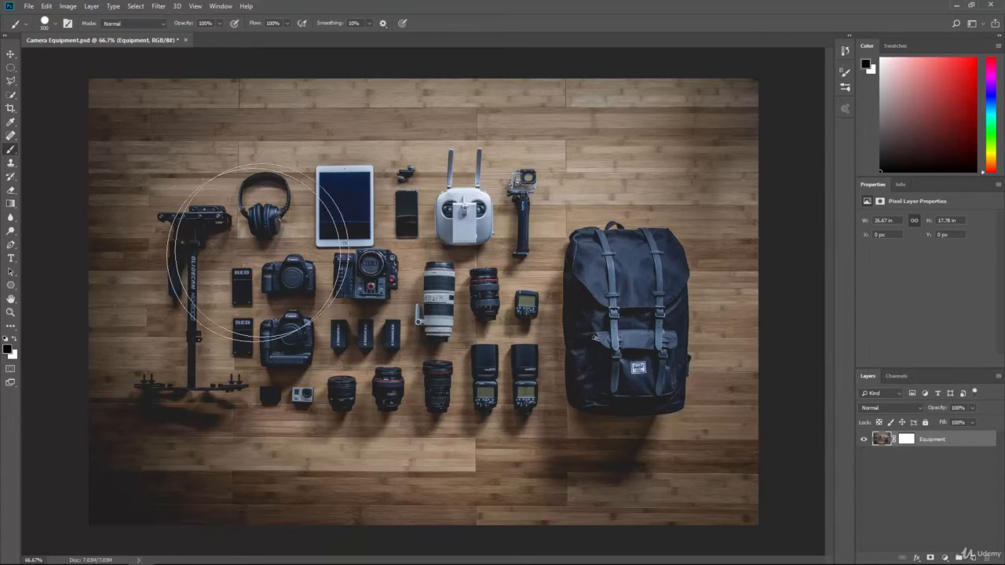
Paint black over the equipment directly on the layer image, and undo the stroke
mouse_move(196, 243)
left_mouse_down()
mouse_move(265, 299)
mouse_move(400, 287)
mouse_move(489, 230)
mouse_move(664, 311)
mouse_move(655, 335)
left_mouse_up()
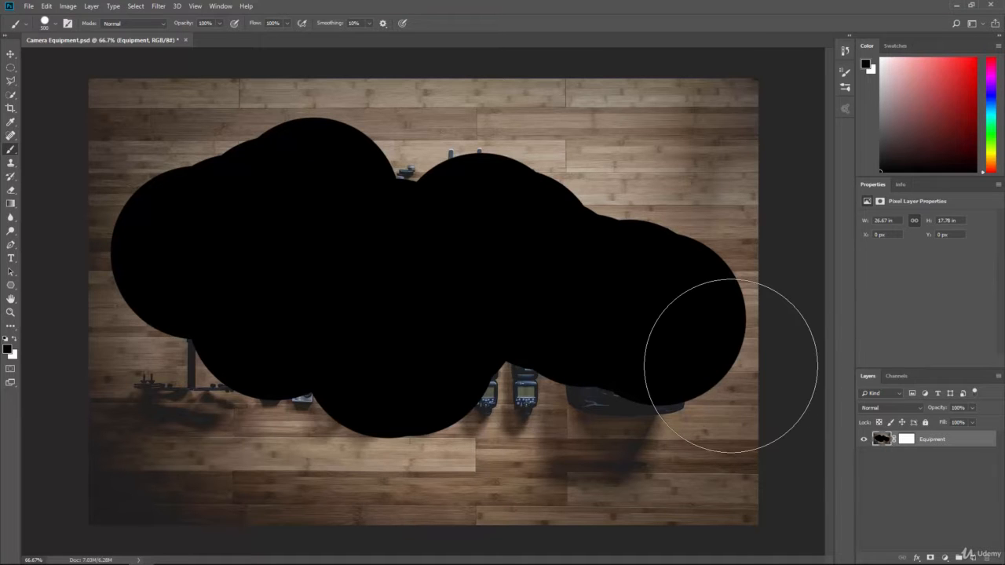
key("ctrl+z")
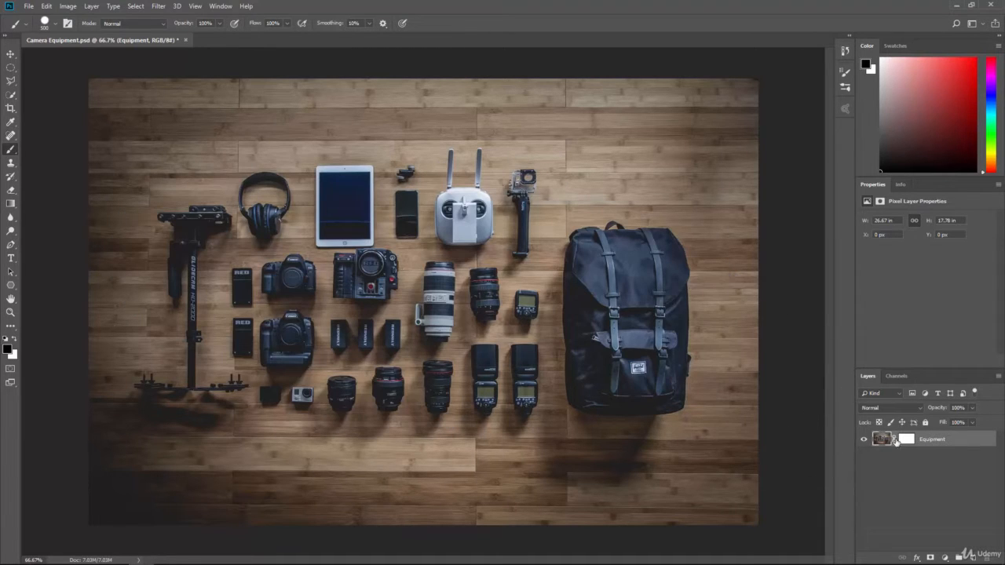
Paint black on the Equipment layer mask to hide the upper and central equipment, leaving the backpack mostly unmasked
left_click(907, 439)
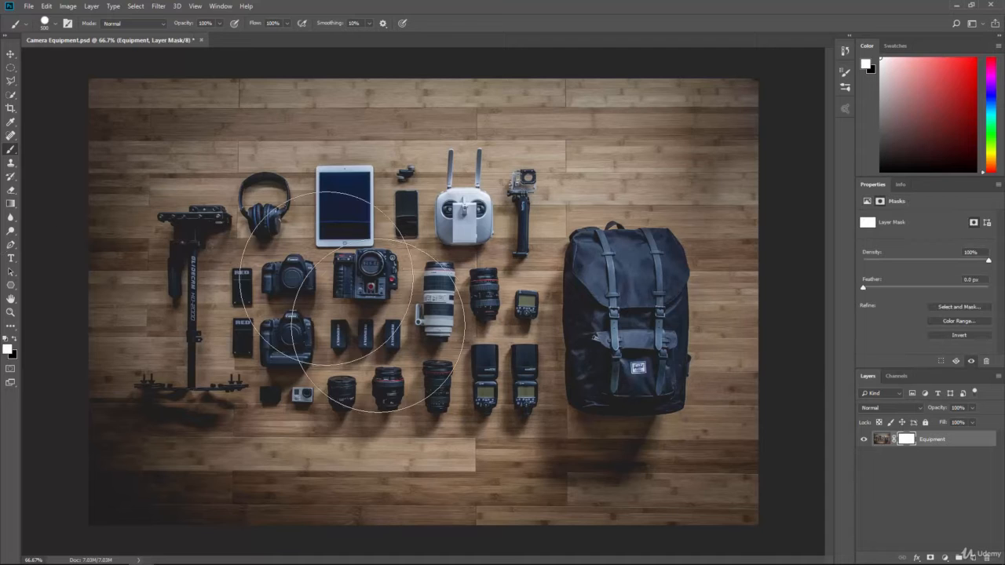
left_click(15, 340)
left_click(15, 340)
mouse_move(253, 202)
left_mouse_down()
mouse_move(389, 182)
mouse_move(362, 245)
mouse_move(408, 250)
mouse_move(520, 219)
mouse_move(464, 330)
mouse_move(467, 363)
left_mouse_up()
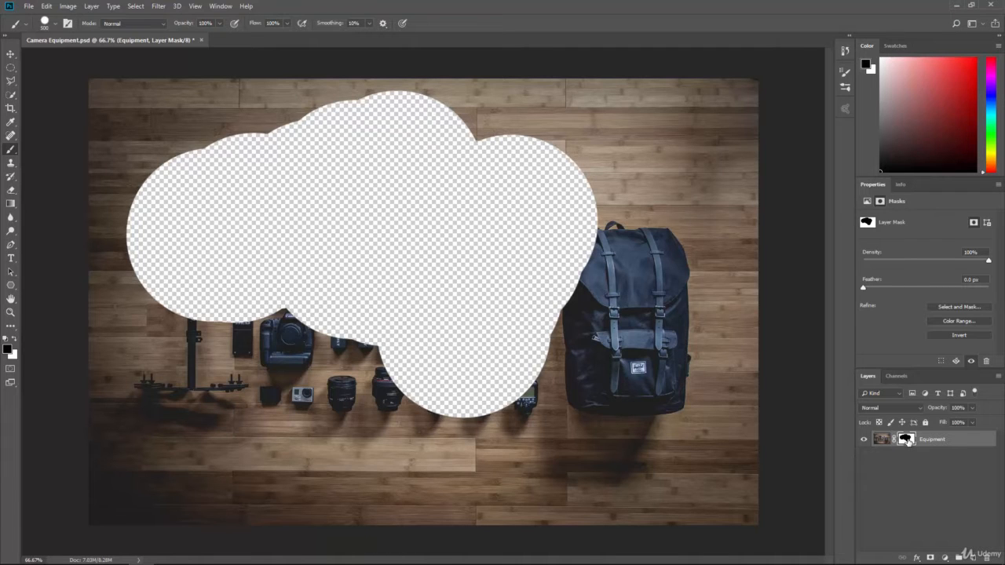
Disable the Equipment layer mask to compare with the full photo, and re-enable it
right_click(907, 441)
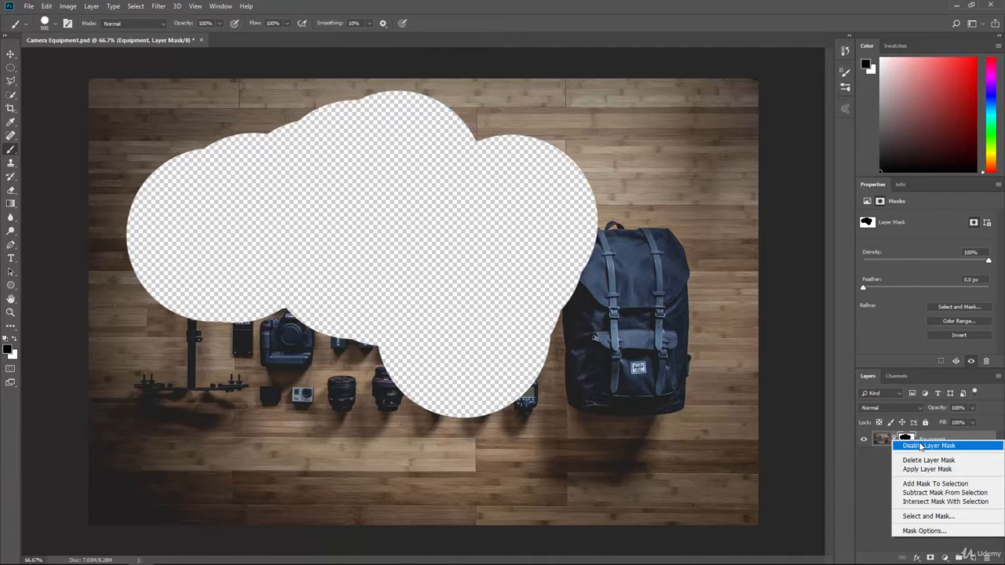
left_click(922, 446)
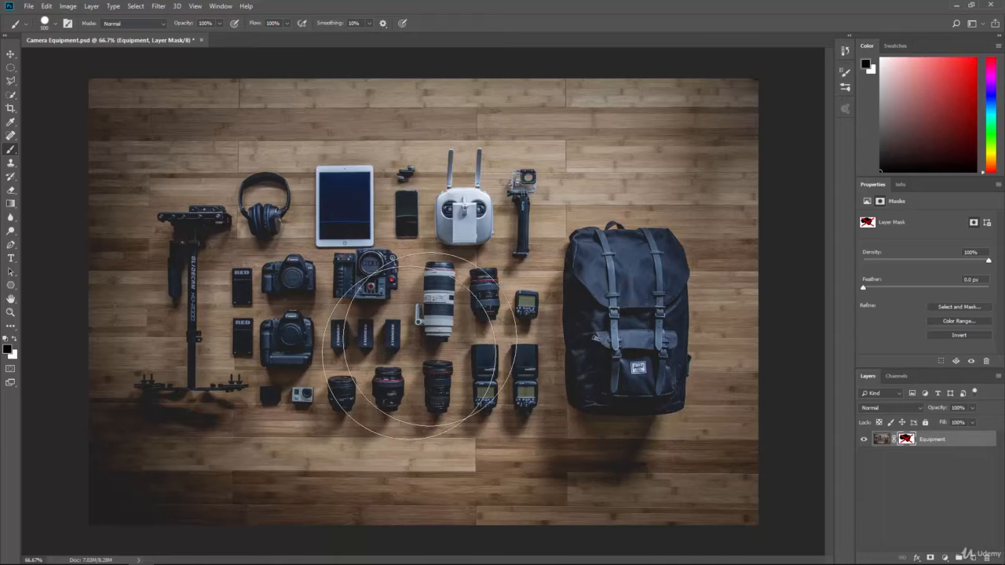
right_click(909, 444)
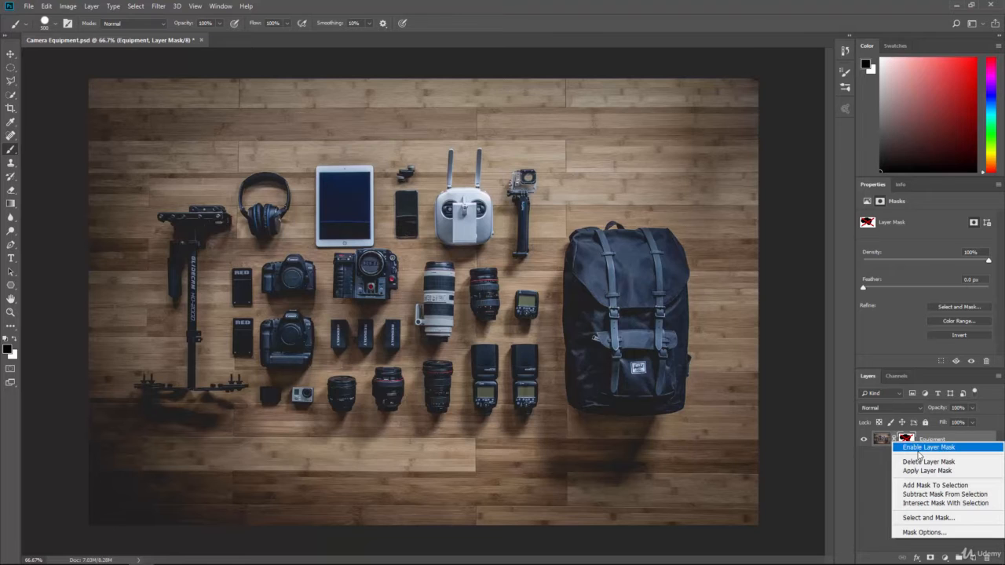
left_click(917, 449)
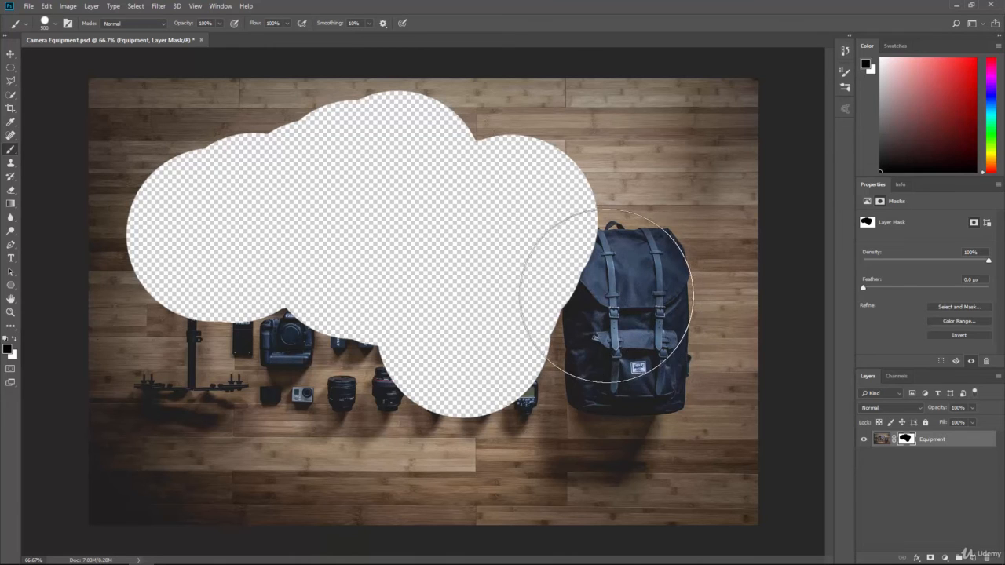
Reduce the brush to 175 px and paint black on the mask to hide the backpack
key("bracketleft")
key("bracketleft")
key("bracketleft")
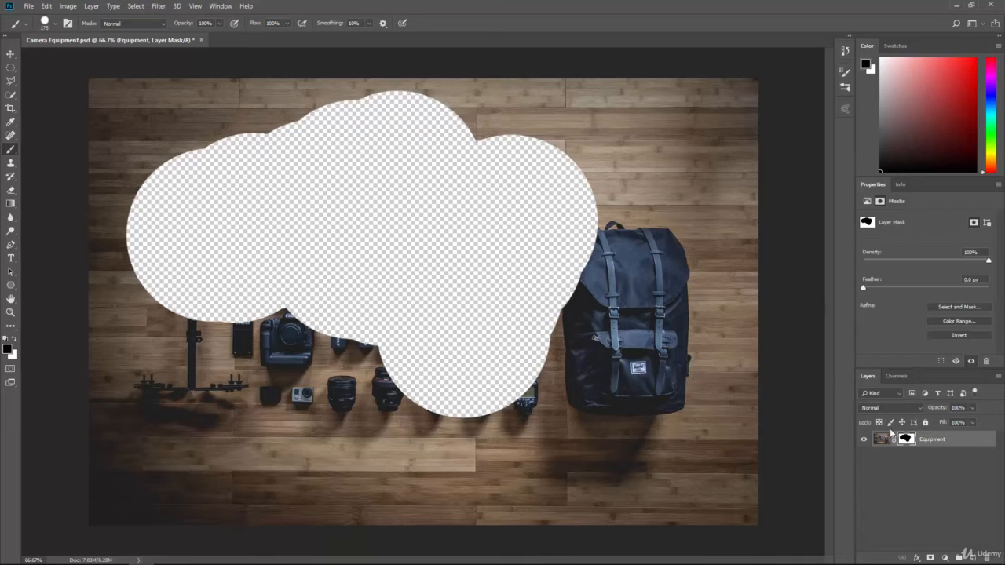
left_click(587, 284)
mouse_move(590, 287)
left_mouse_down()
mouse_move(595, 387)
mouse_move(666, 393)
mouse_move(654, 260)
left_mouse_up()
mouse_move(633, 256)
left_mouse_down()
mouse_move(594, 259)
mouse_move(626, 263)
mouse_move(630, 330)
mouse_move(643, 355)
mouse_move(659, 270)
mouse_move(651, 326)
left_mouse_up()
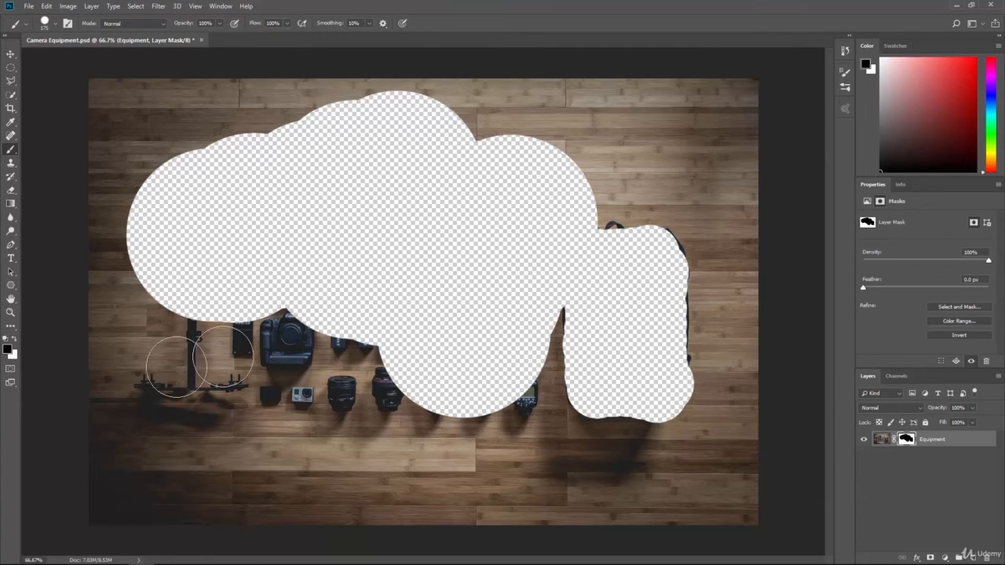
Swap the foreground colour to white and paint on the mask to restore the backpack
left_click(14, 341)
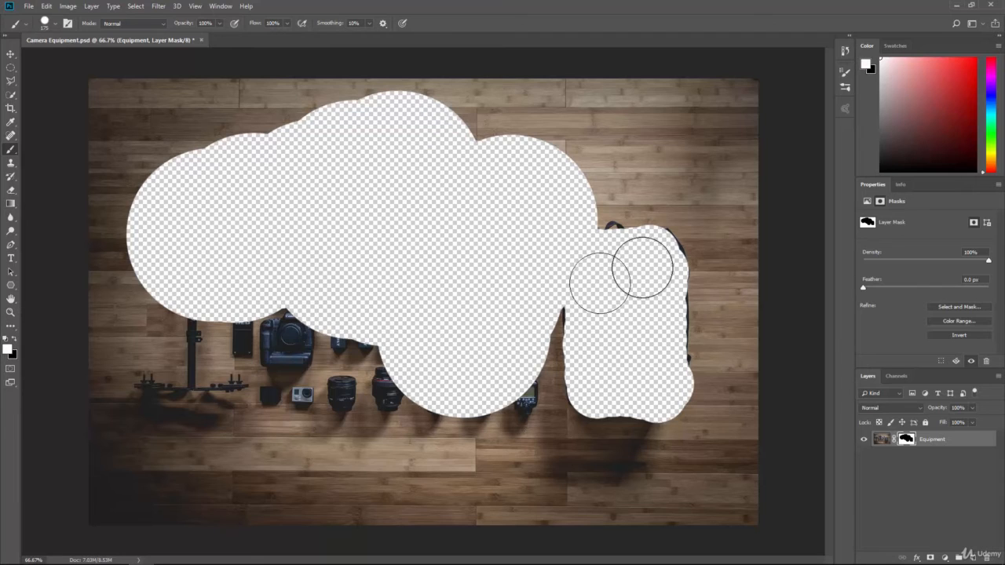
mouse_move(655, 256)
left_mouse_down()
mouse_move(644, 232)
mouse_move(638, 259)
mouse_move(606, 288)
mouse_move(662, 296)
mouse_move(677, 237)
mouse_move(679, 399)
mouse_move(582, 358)
mouse_move(593, 338)
mouse_move(585, 397)
mouse_move(601, 253)
mouse_move(585, 330)
mouse_move(591, 263)
mouse_move(612, 235)
mouse_move(629, 236)
left_mouse_up()
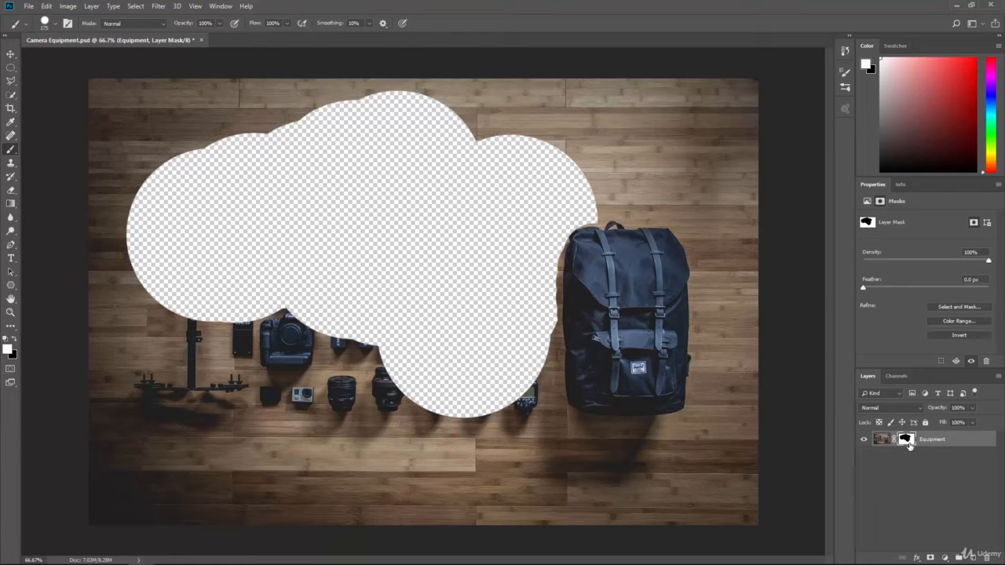
Turn the Equipment layer mask off and back on to compare the image with and without it
right_click(907, 441)
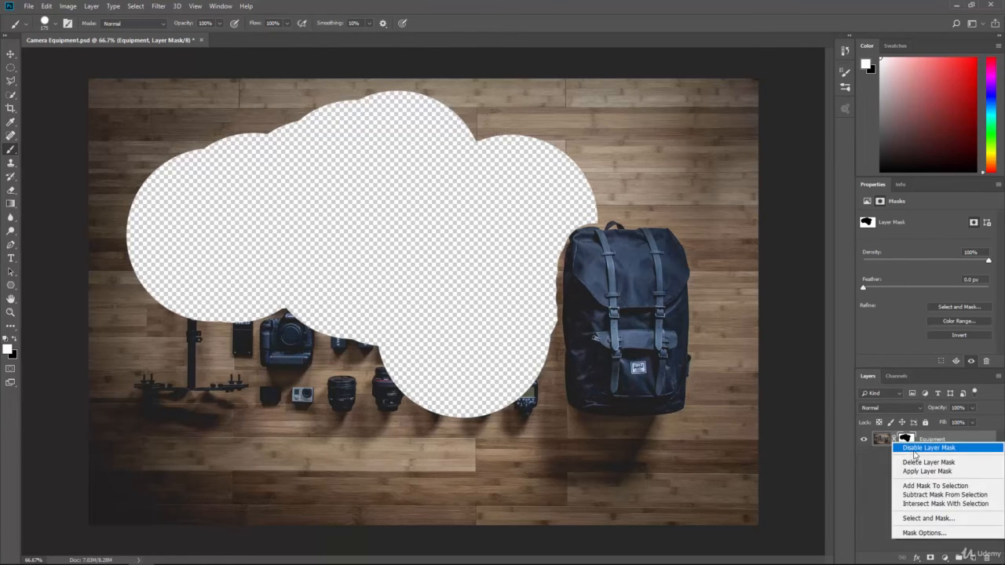
left_click(919, 450)
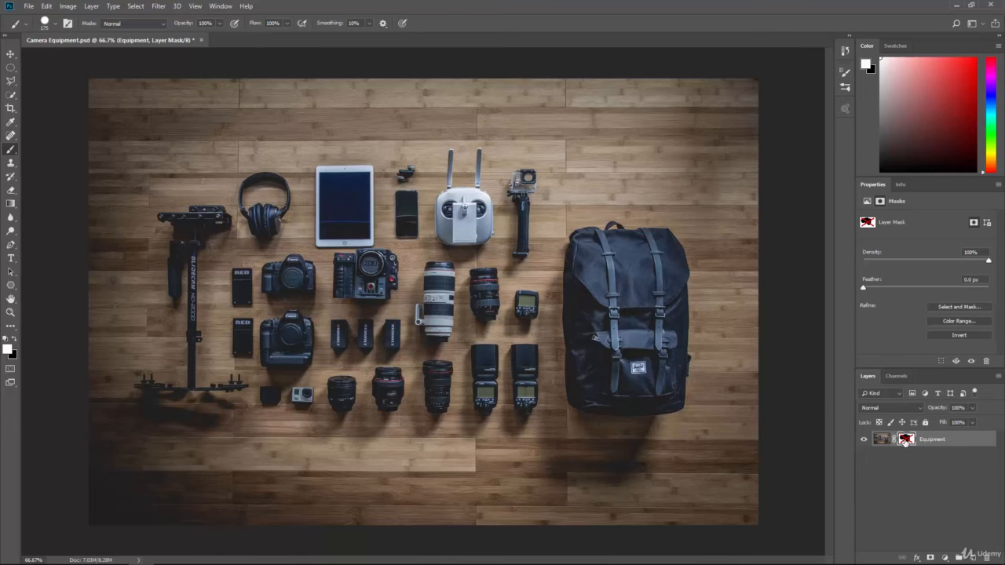
right_click(907, 441)
left_click(912, 449)
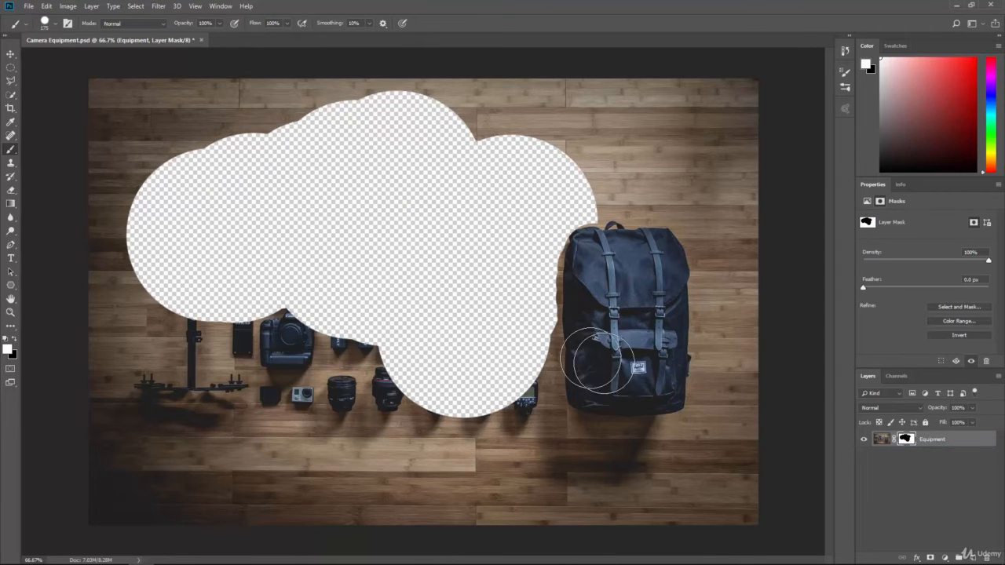
Reveal part of the middle equipment with white, and paint light grey #b6b6b6 on the mask across the tablet and drone controller
mouse_move(514, 299)
left_mouse_down()
mouse_move(488, 305)
mouse_move(448, 251)
mouse_move(416, 274)
mouse_move(385, 249)
mouse_move(292, 256)
mouse_move(346, 216)
left_mouse_up()
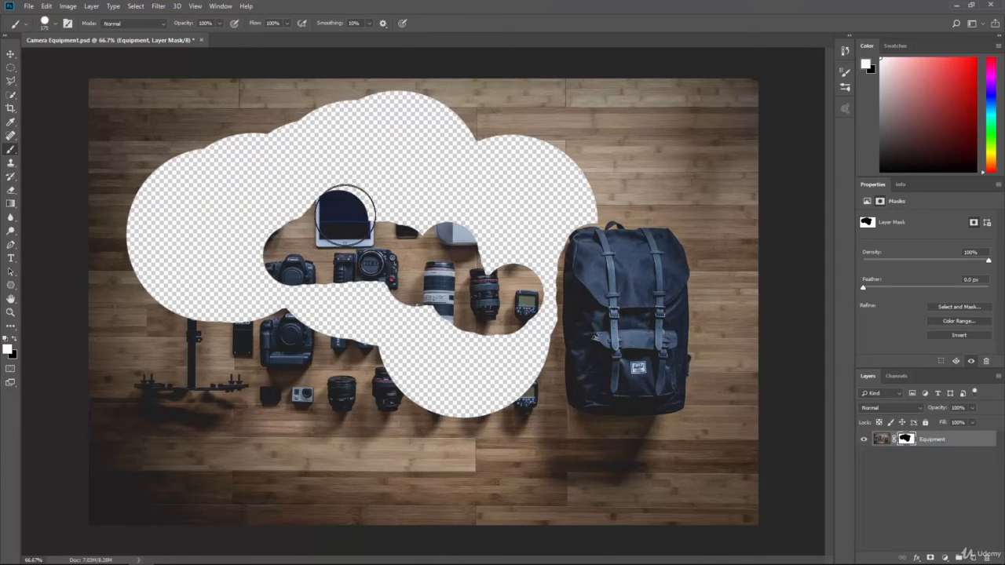
left_click(8, 351)
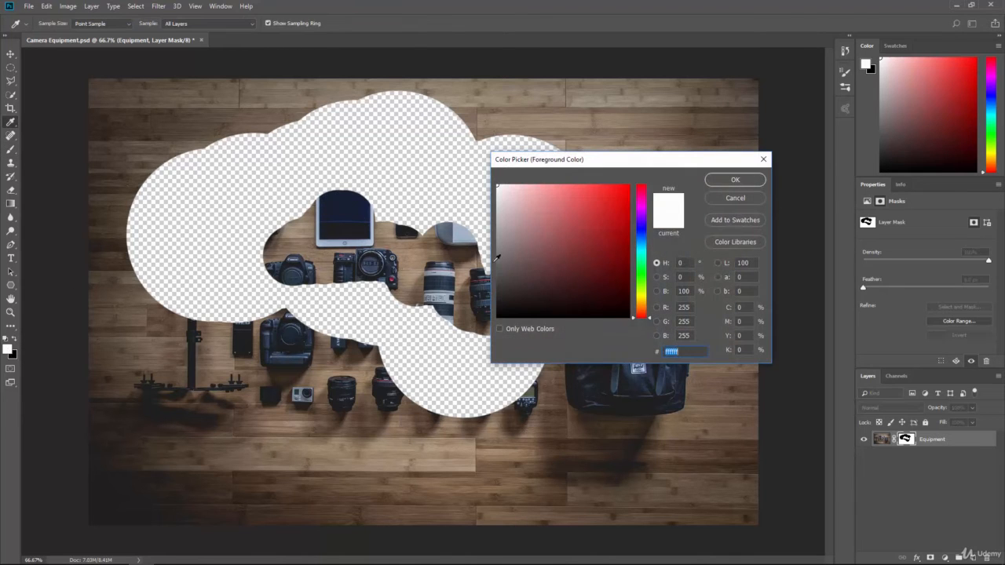
left_click_drag(509, 241, 483, 222)
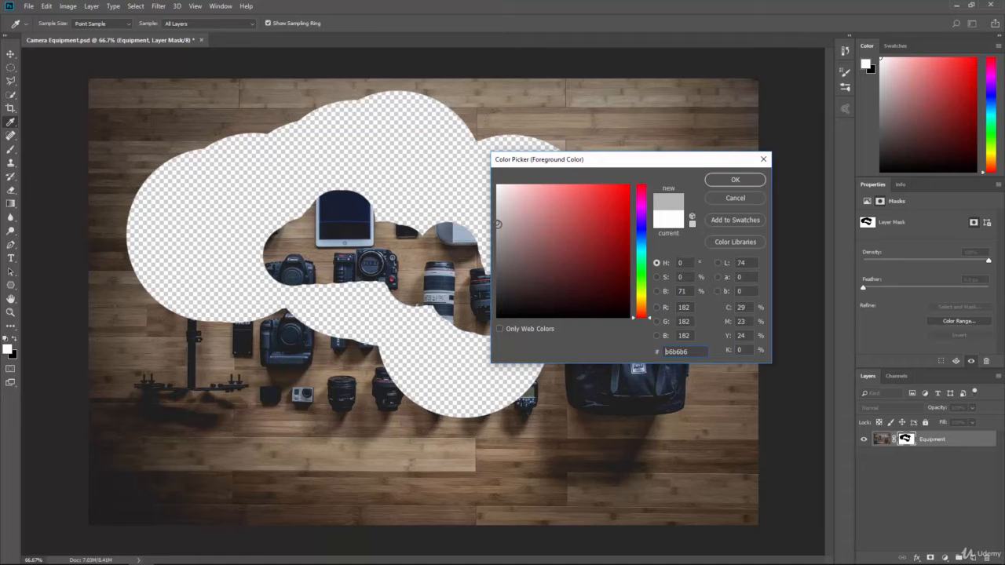
left_click(735, 181)
mouse_move(348, 191)
left_mouse_down()
mouse_move(469, 185)
mouse_move(395, 198)
mouse_move(489, 204)
mouse_move(501, 250)
mouse_move(465, 226)
mouse_move(499, 192)
left_mouse_up()
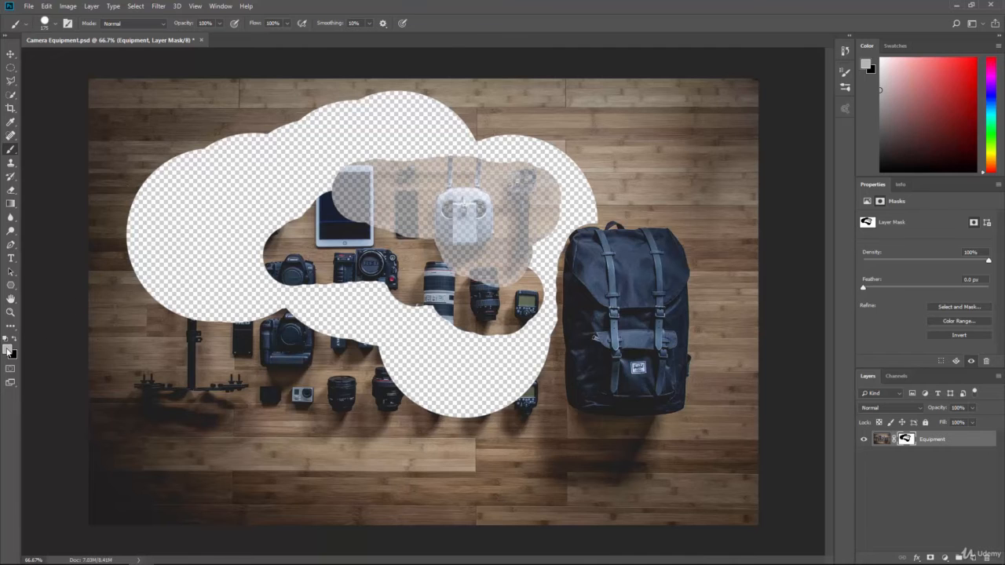
Set the foreground to dark grey #474747 and paint a mask stroke diagonally across the central cameras and lenses
left_click(9, 350)
type("474747")
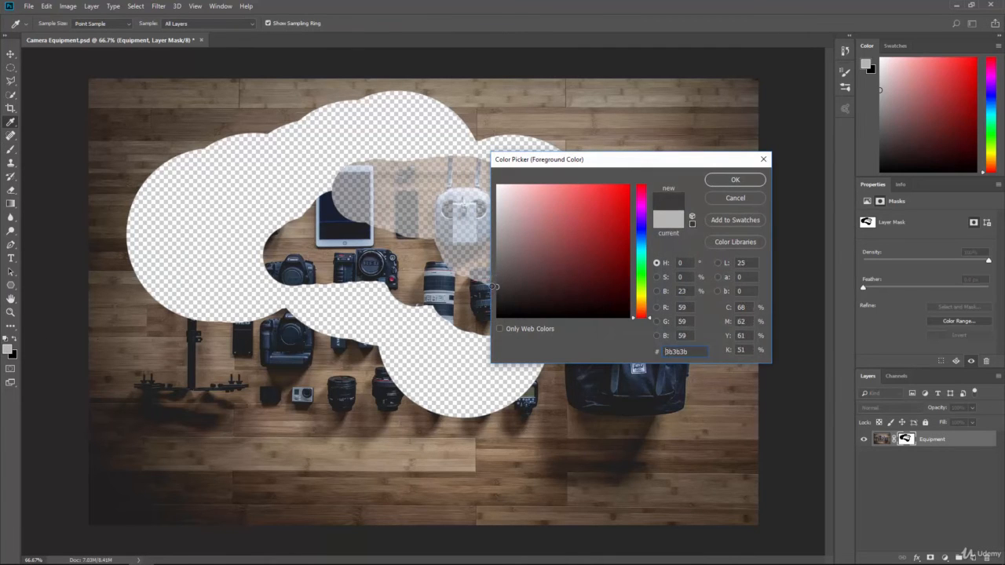
left_click(709, 182)
mouse_move(417, 314)
left_mouse_down()
mouse_move(391, 324)
mouse_move(408, 302)
mouse_move(403, 316)
mouse_move(347, 285)
mouse_move(358, 305)
mouse_move(412, 306)
mouse_move(431, 344)
mouse_move(483, 362)
left_mouse_up()
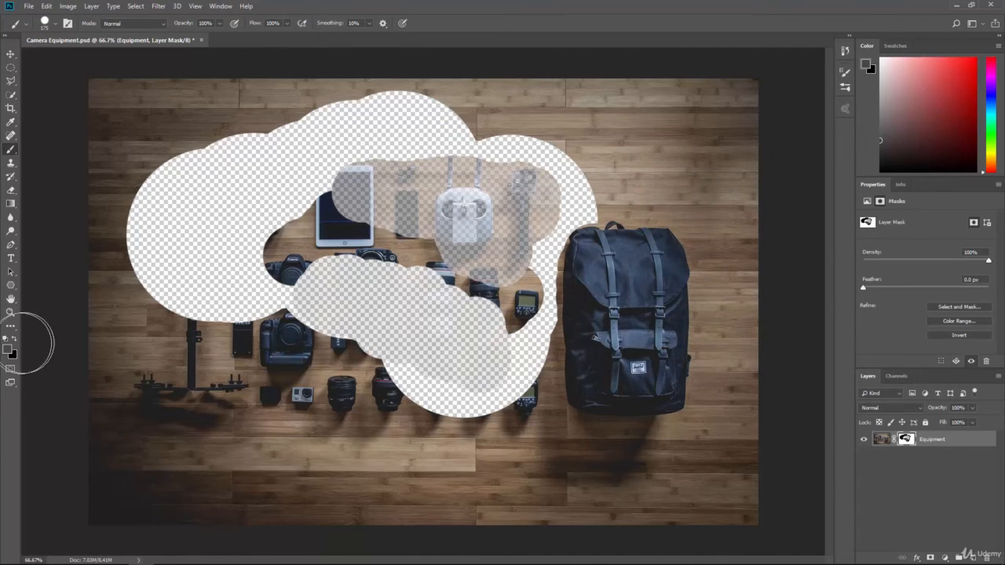
Set the foreground to white #ffffff and paint on the mask to fully restore the tablet, phone, drone controller and nearby floor
left_click(10, 349)
type("ffffff")
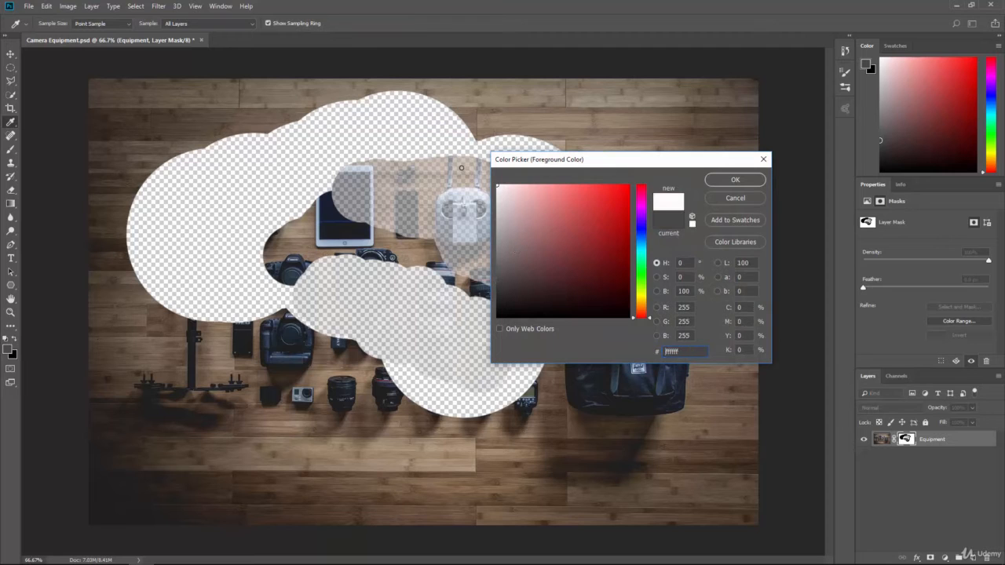
left_click(735, 180)
mouse_move(441, 145)
left_mouse_down()
mouse_move(332, 207)
mouse_move(412, 237)
mouse_move(432, 257)
mouse_move(436, 229)
mouse_move(515, 236)
mouse_move(534, 224)
mouse_move(530, 275)
mouse_move(463, 259)
mouse_move(471, 271)
mouse_move(532, 280)
mouse_move(555, 222)
mouse_move(543, 298)
mouse_move(578, 279)
mouse_move(510, 259)
mouse_move(538, 189)
mouse_move(601, 207)
mouse_move(548, 145)
mouse_move(416, 110)
left_mouse_up()
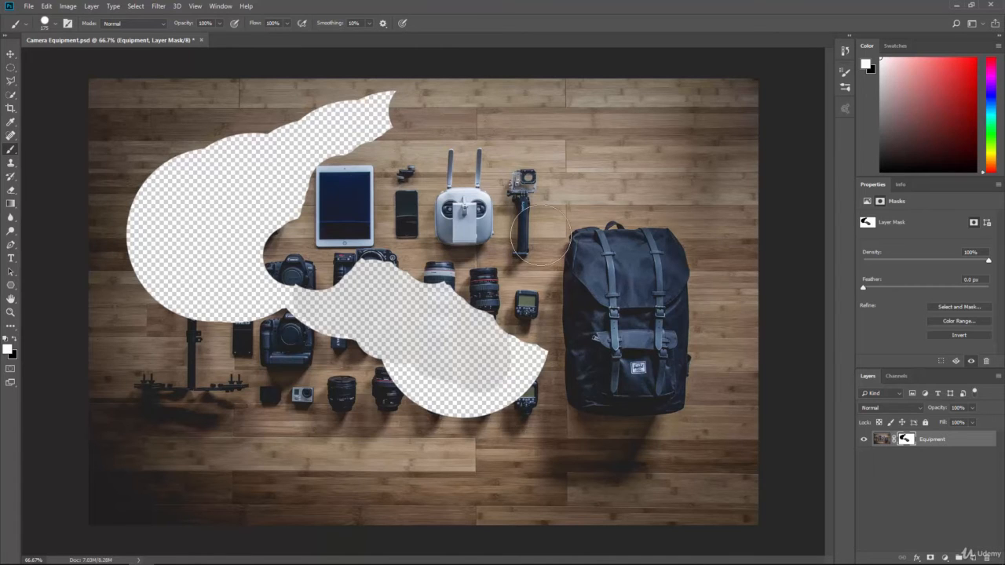
Activate the Gradient tool and open the Water image from the Resources folder
left_click(11, 205)
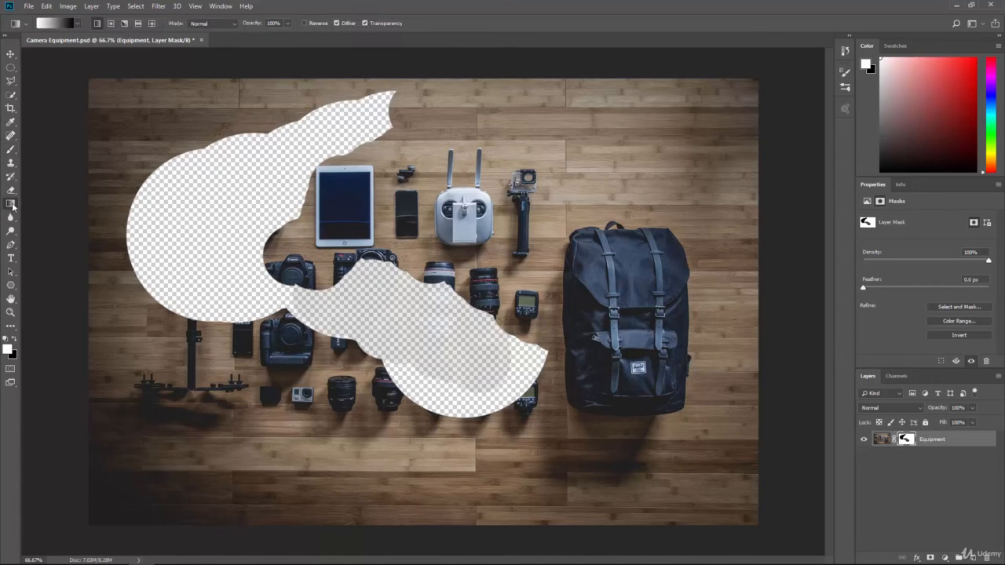
left_click(5, 339)
left_click(28, 6)
left_click(47, 22)
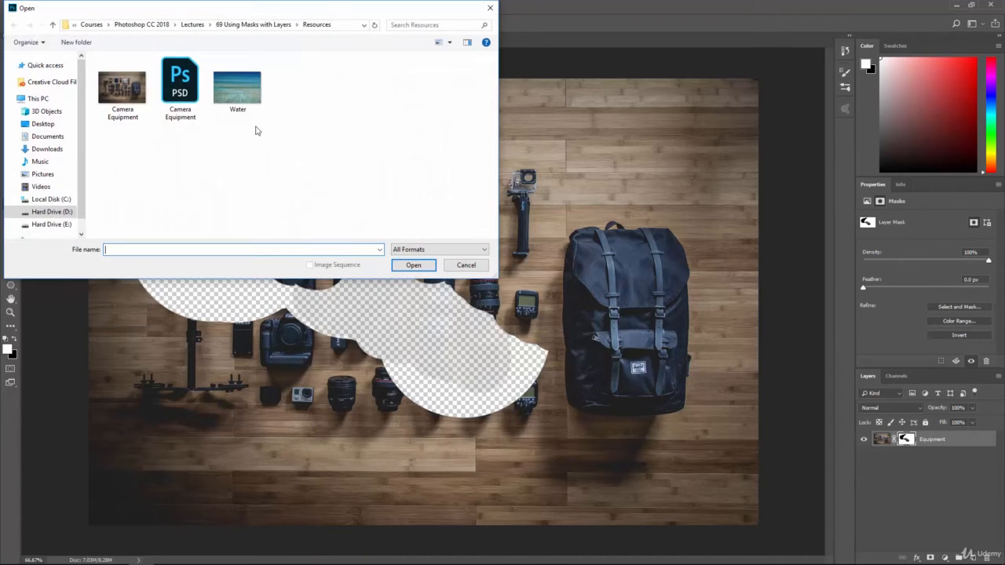
double_click(243, 99)
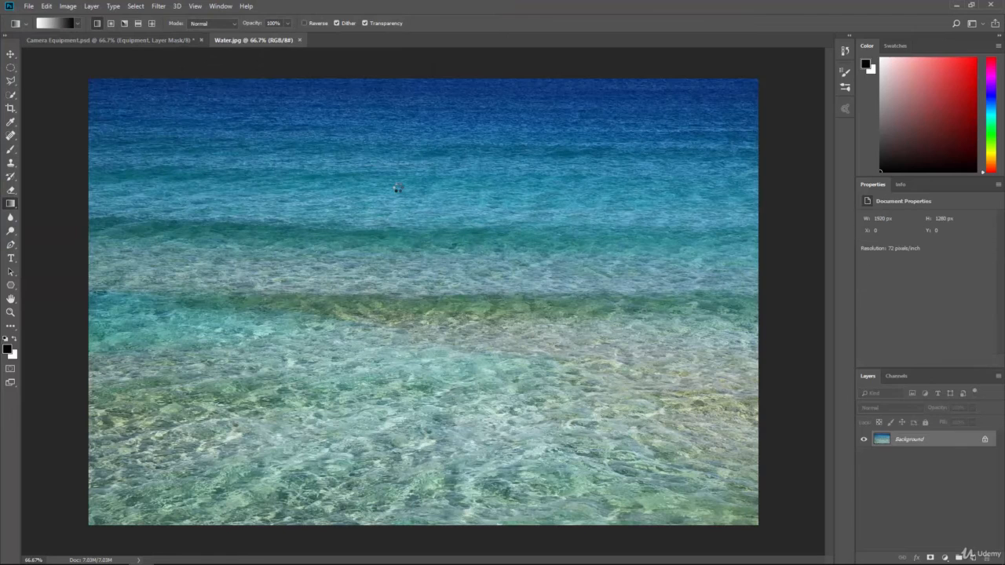
Copy the water image into Camera Equipment.psd as a layer covering the whole canvas, stacked beneath the Equipment layer
left_click_drag(717, 346, 343, 194)
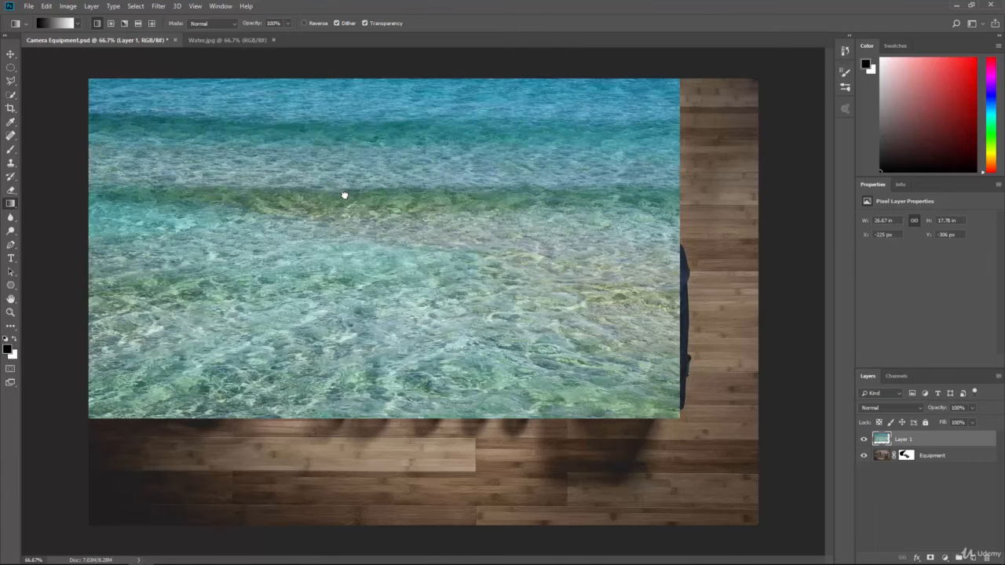
left_click(11, 54)
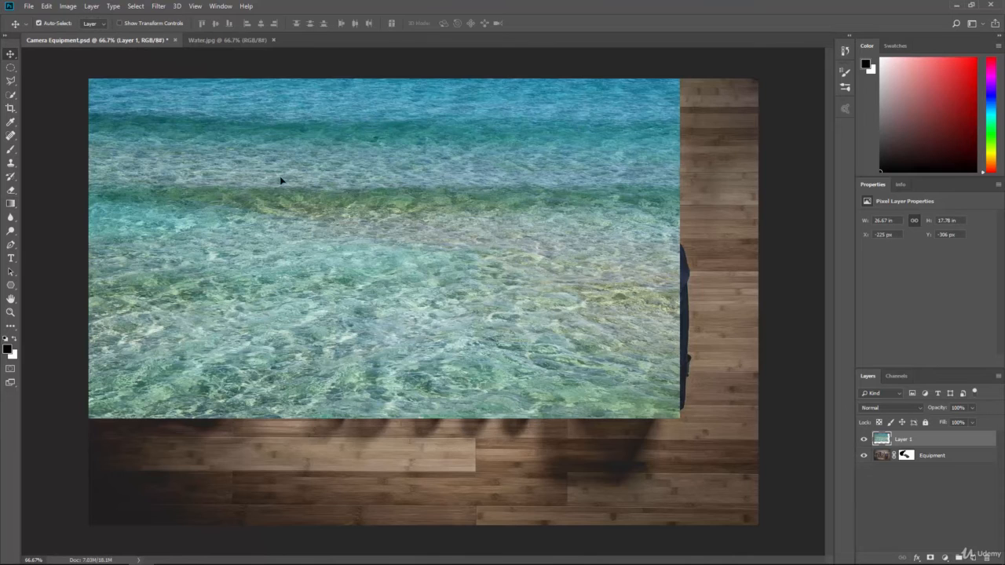
left_click_drag(281, 180, 343, 272)
left_click_drag(919, 438, 901, 462)
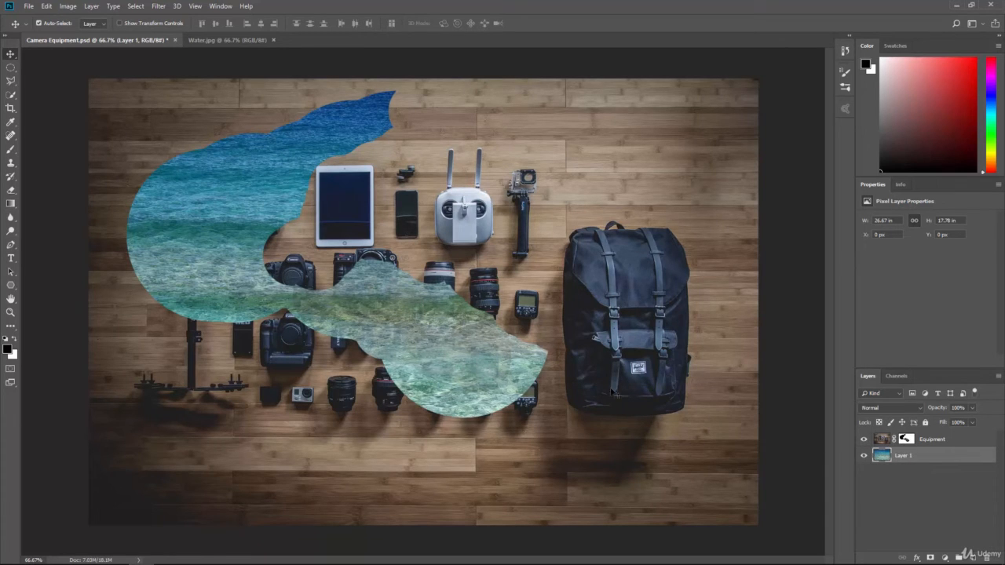
Fill the entire Equipment layer mask with white, and hide and reshow the layer to check the water beneath it
left_click(907, 439)
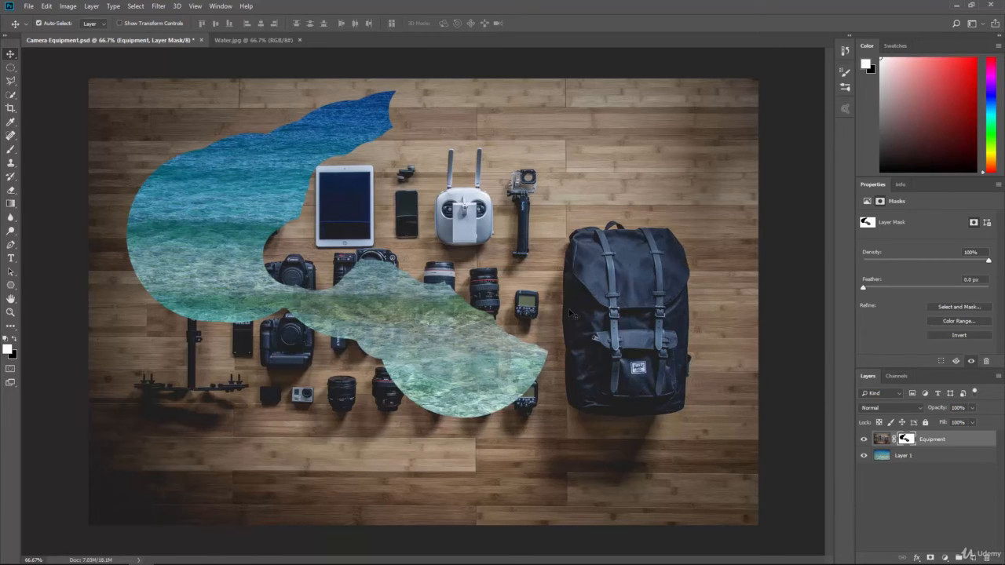
key("ctrl+a")
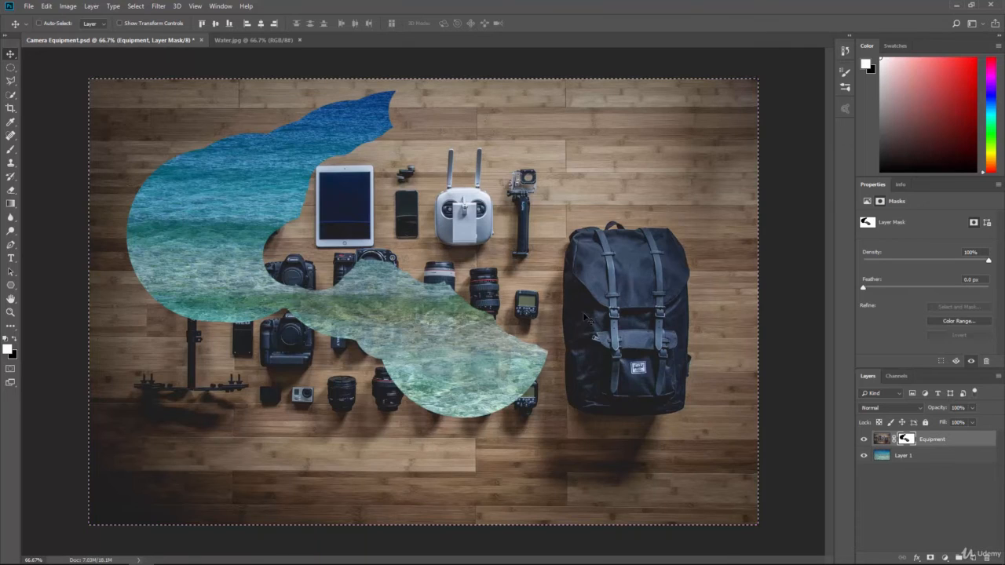
left_click(46, 5)
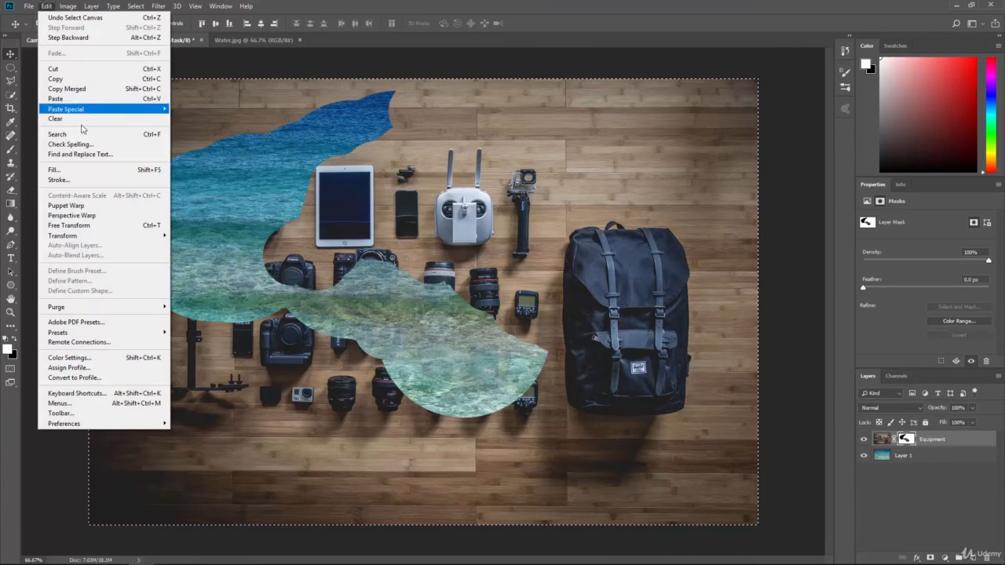
left_click(89, 171)
left_click(666, 104)
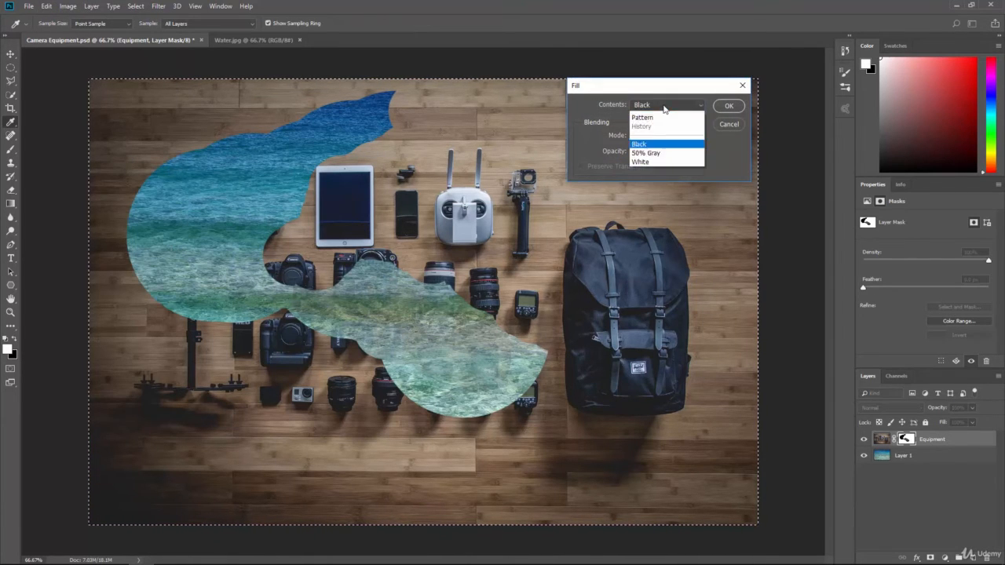
left_click(644, 205)
left_click(728, 107)
key("v")
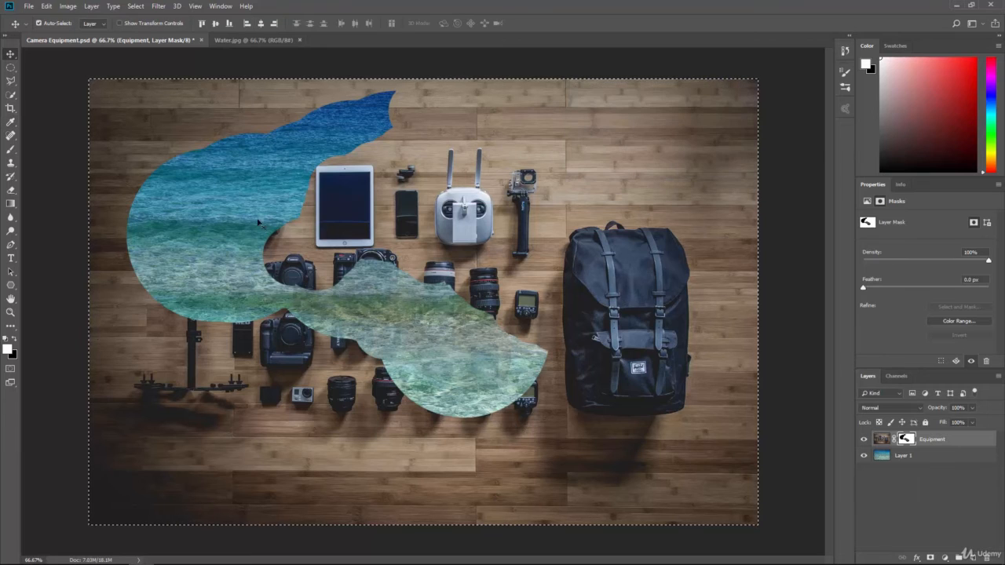
left_click(865, 440)
left_click(865, 440)
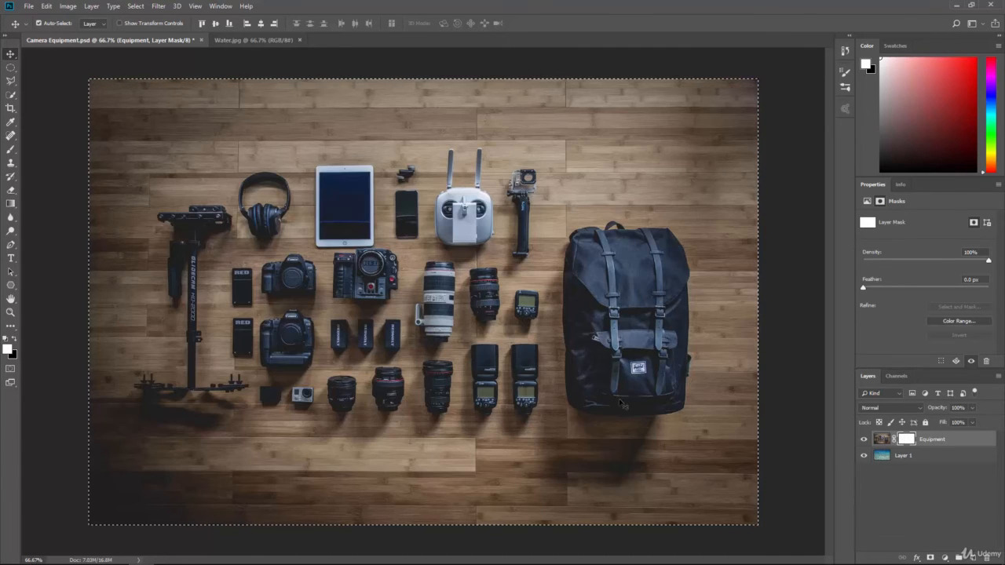
Try a linear white-to-black gradient across the full width of the Equipment layer mask, and undo it
left_click(10, 203)
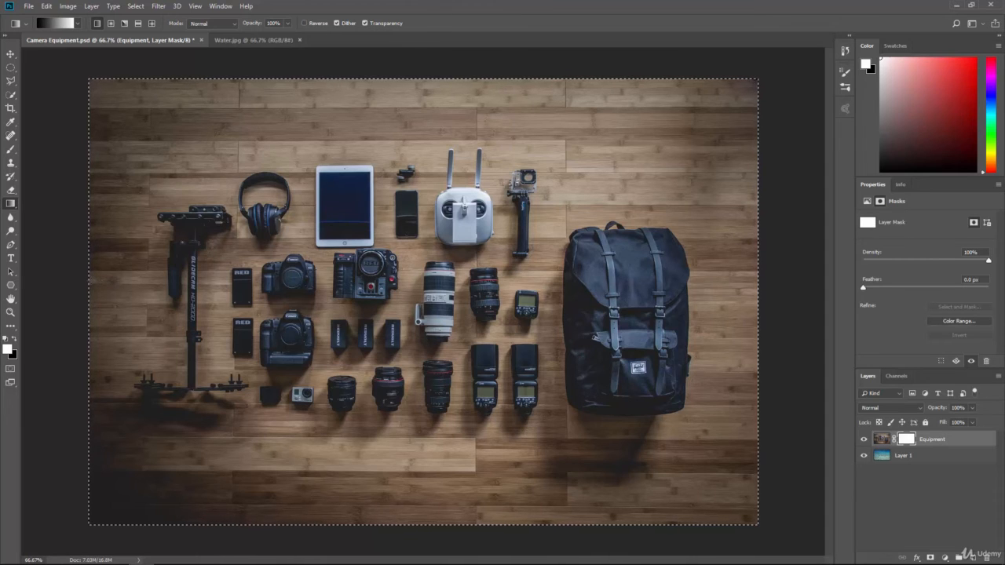
left_click_drag(91, 279, 758, 281)
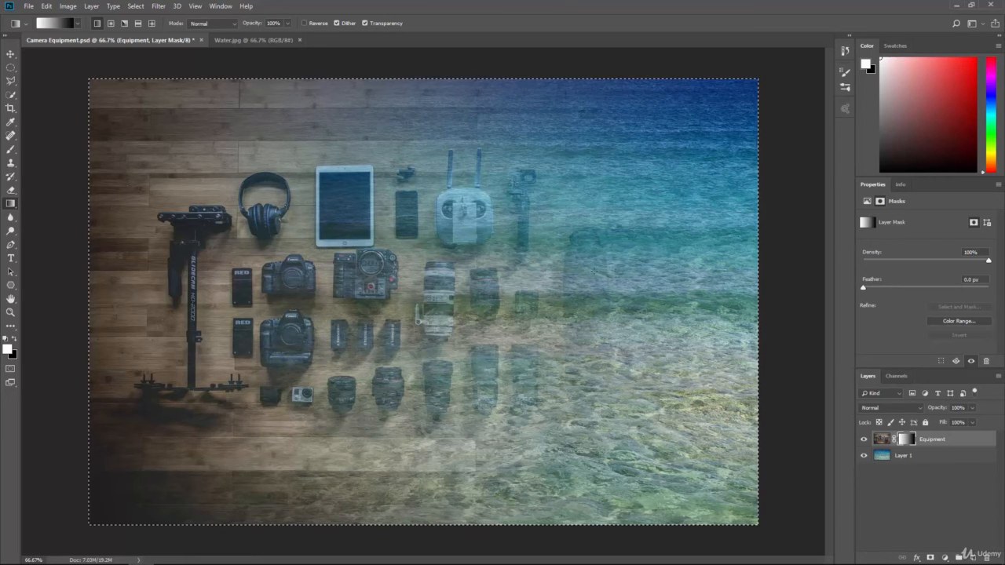
key("ctrl+z")
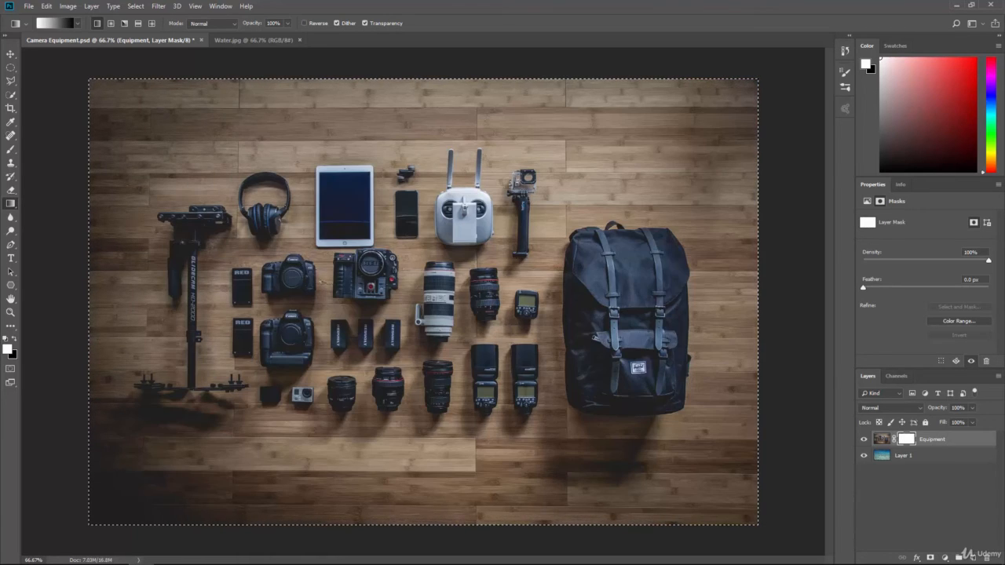
Try a shorter linear gradient on the mask from the cameras towards the backpack, and refill the mask with white
left_click_drag(318, 281, 691, 281)
left_click_drag(744, 300, 744, 299)
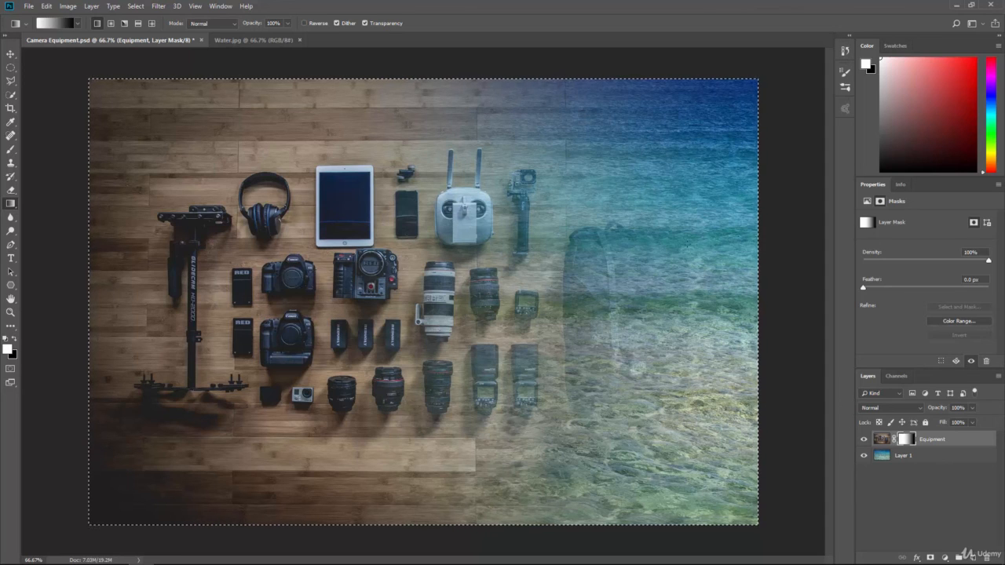
key("alt+BackSpace")
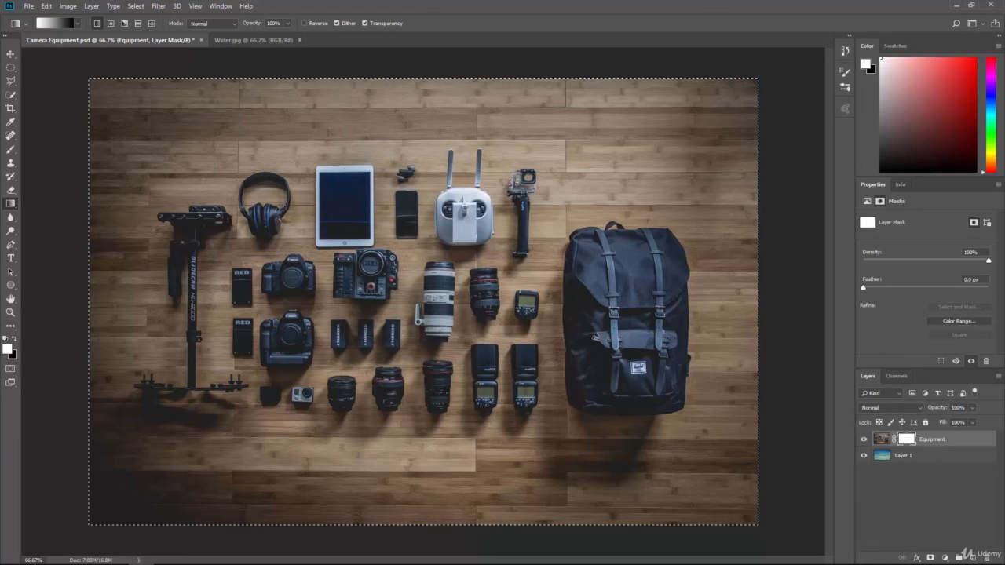
Apply an angle gradient to the mask diagonally from the image centre, and disable and re-enable the mask to compare
left_click(124, 23)
left_click_drag(423, 277, 595, 454)
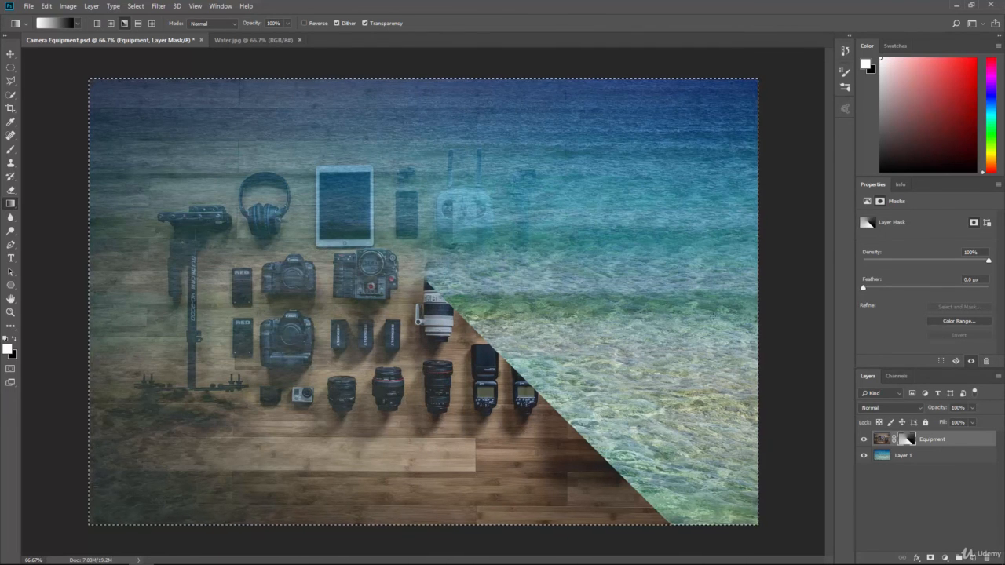
right_click(908, 441)
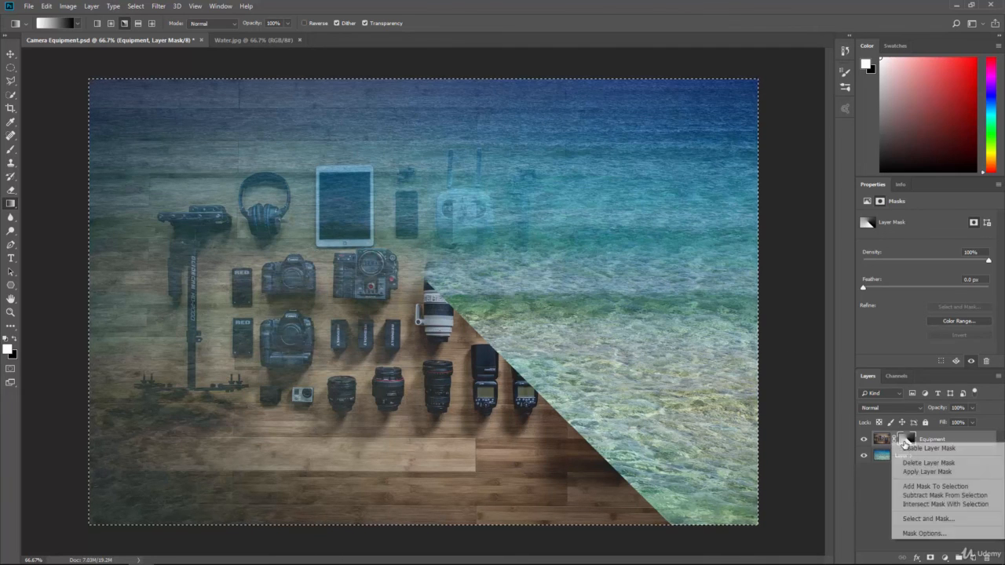
left_click(916, 449)
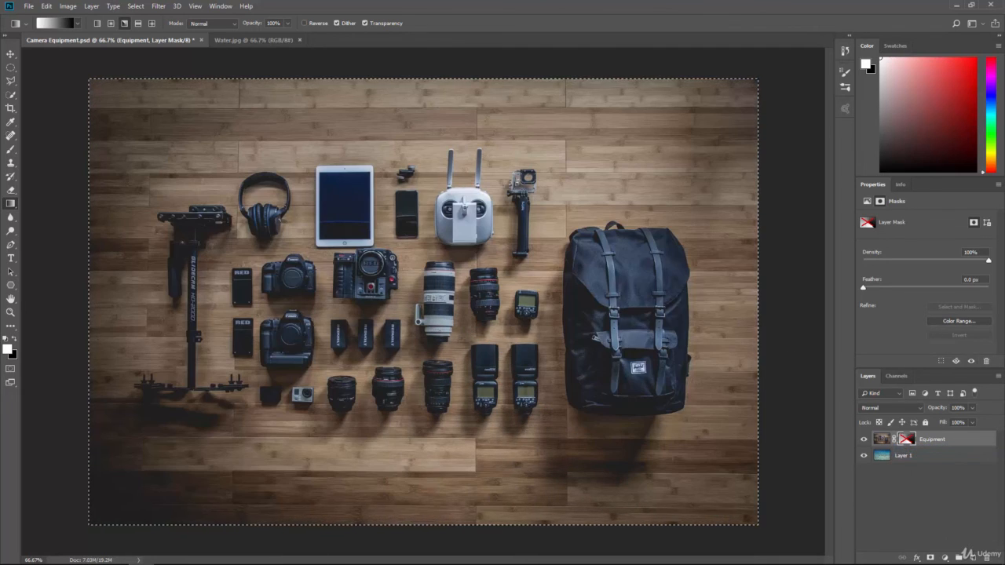
right_click(907, 441)
left_click(908, 449)
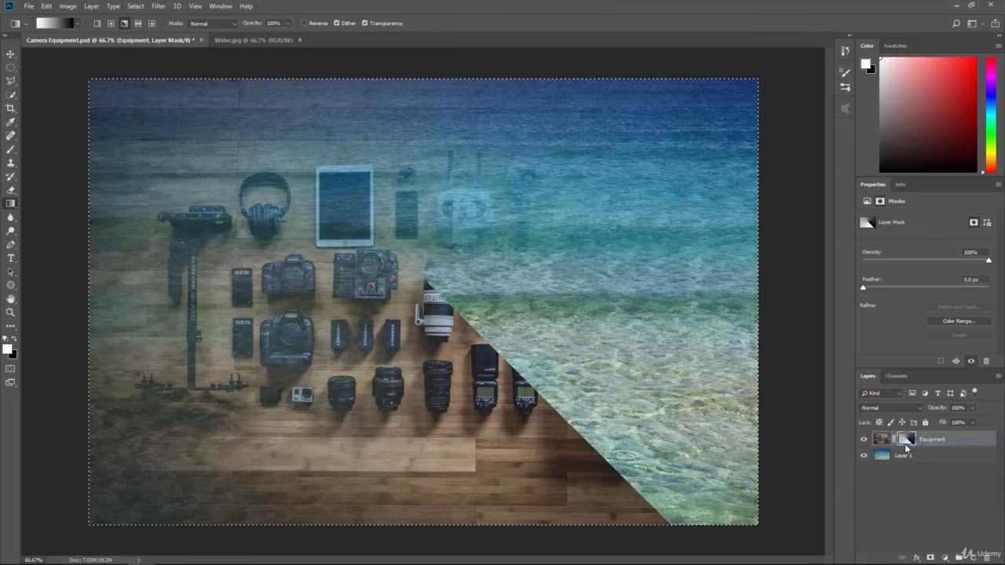
Apply a reflected gradient to the Equipment mask vertically from the image centre, and redraw it longer for a softer, wider fade
left_click(138, 24)
left_click_drag(437, 303, 438, 443)
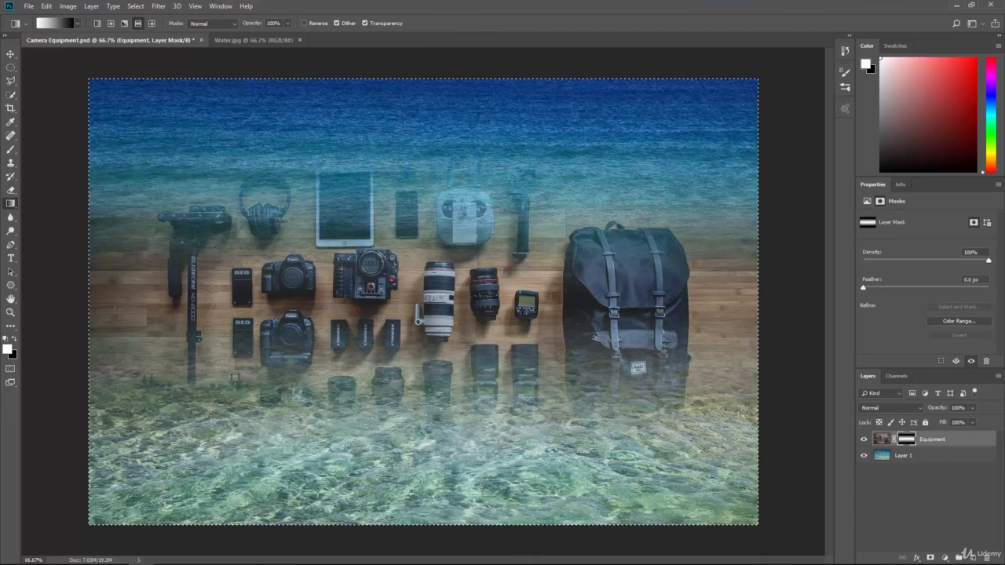
left_click_drag(434, 288, 433, 399)
left_click_drag(435, 532, 434, 532)
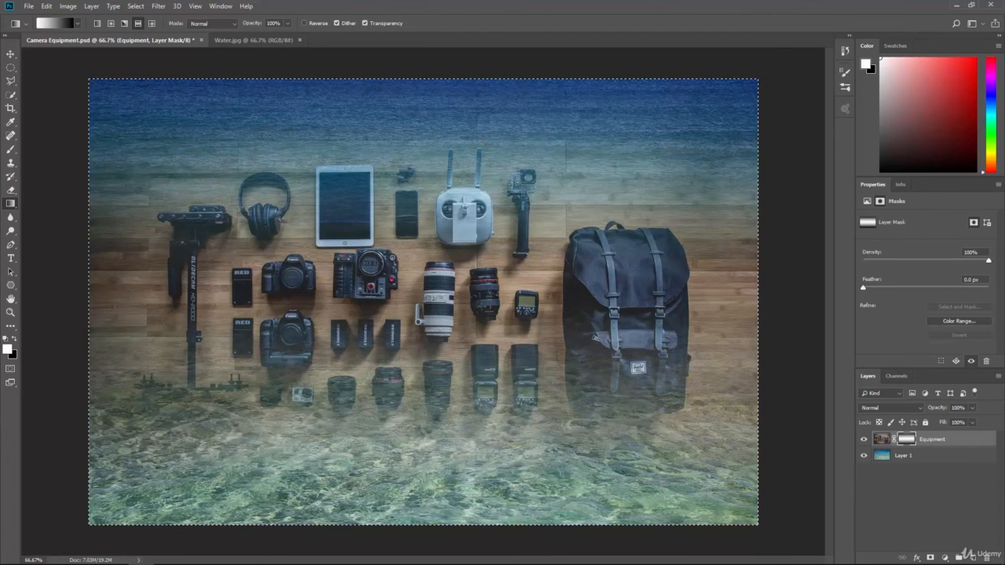